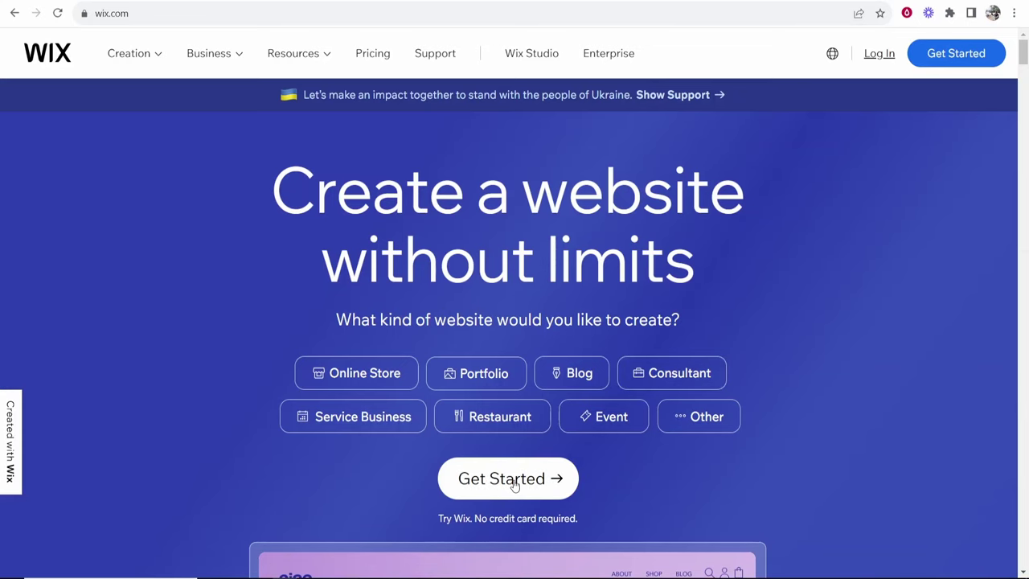
- Use Get Started on the wix.com home page to reach the Sign Up form
left_click(514, 482)
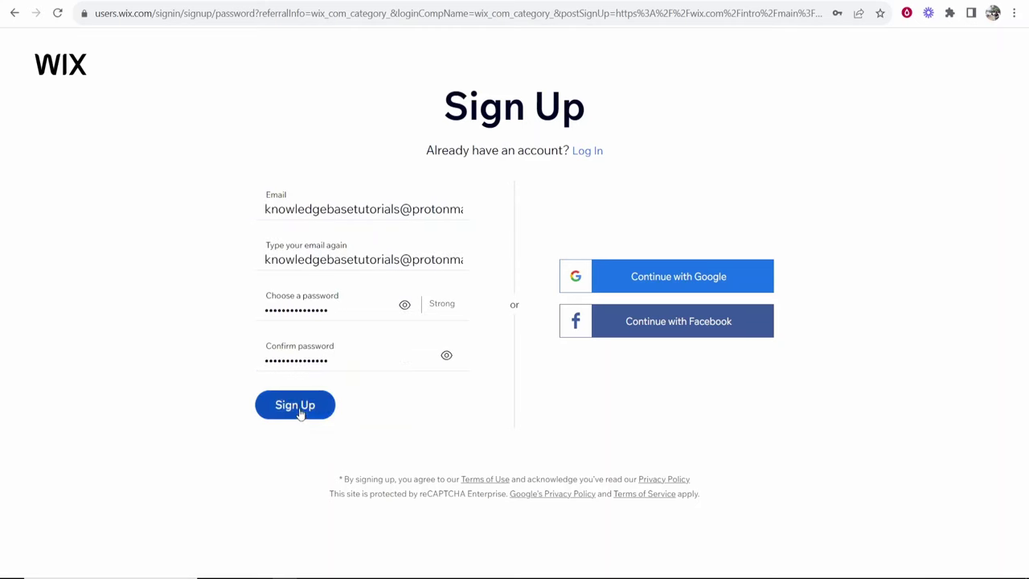
- Submit the completed Sign Up form to create the new Wix account
left_click(299, 410)
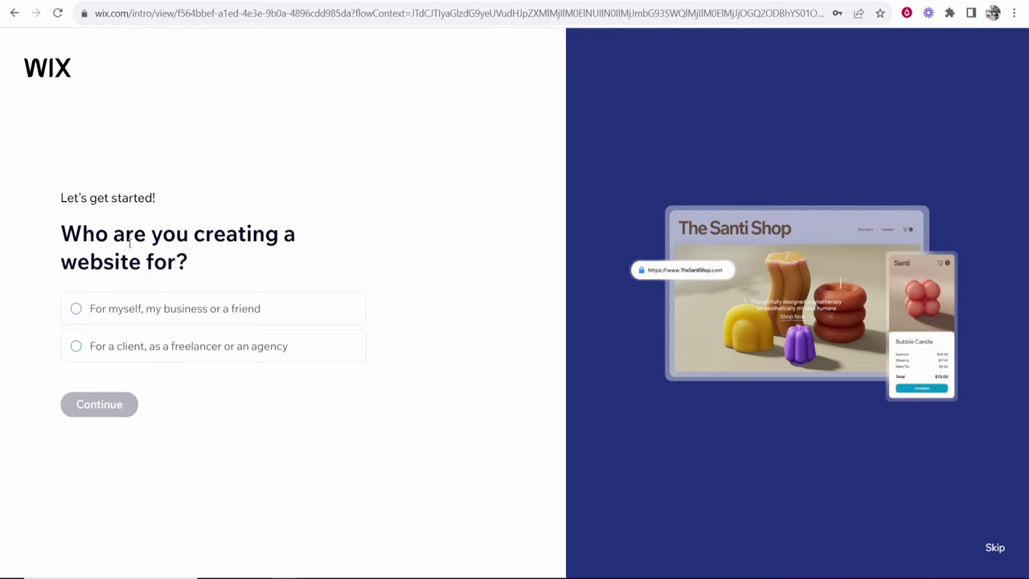
- Choose 'For myself, my business or a friend' and continue setup without the AI assistant
left_click(81, 307)
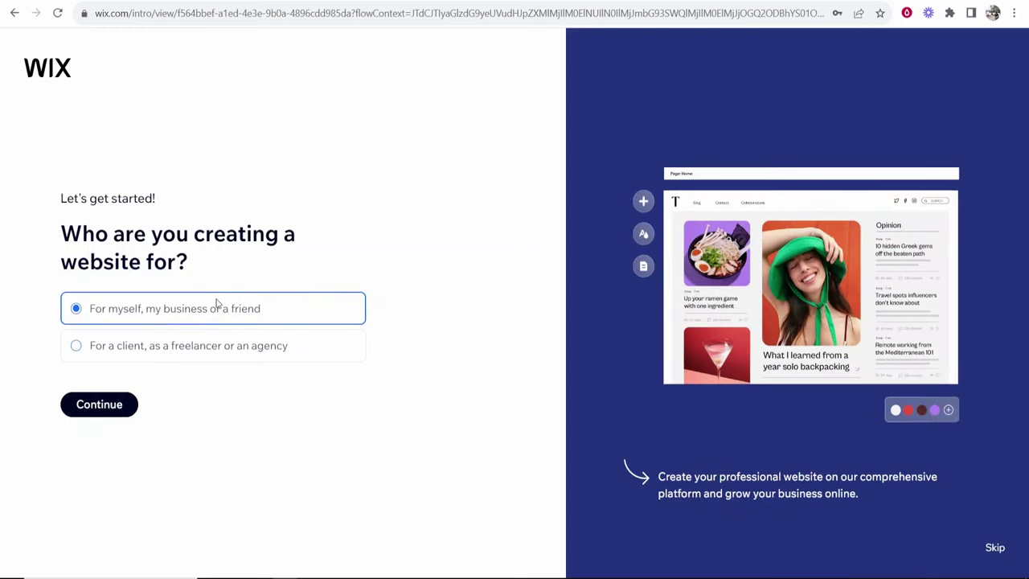
left_click(104, 406)
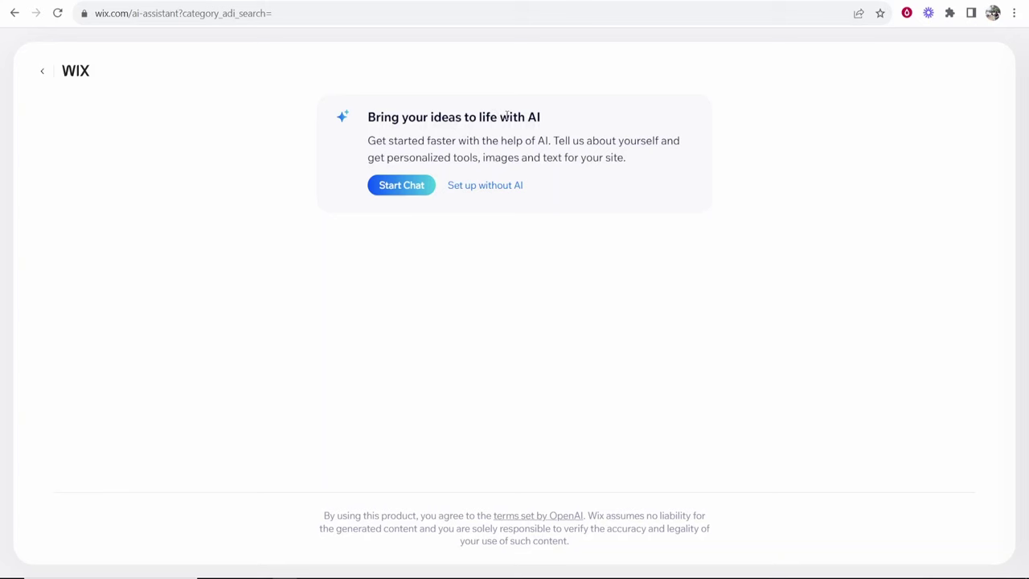
left_click_drag(551, 121, 364, 123)
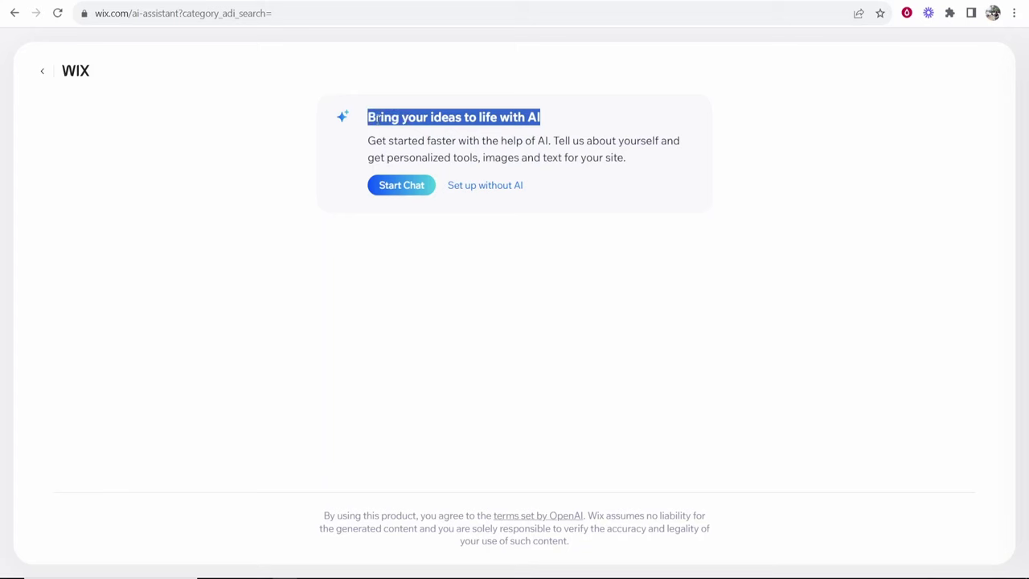
left_click(378, 119)
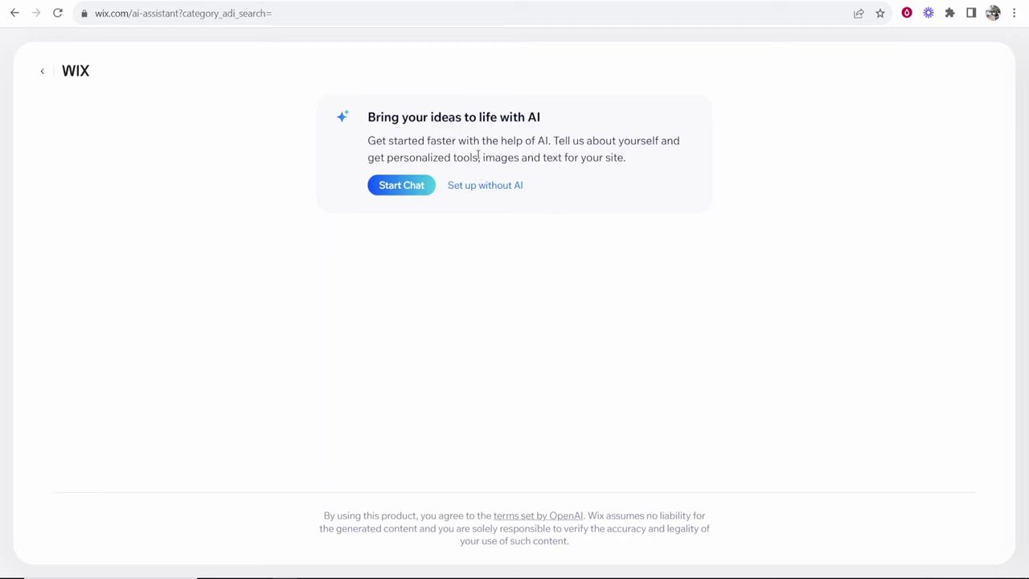
left_click(474, 187)
right_click(471, 188)
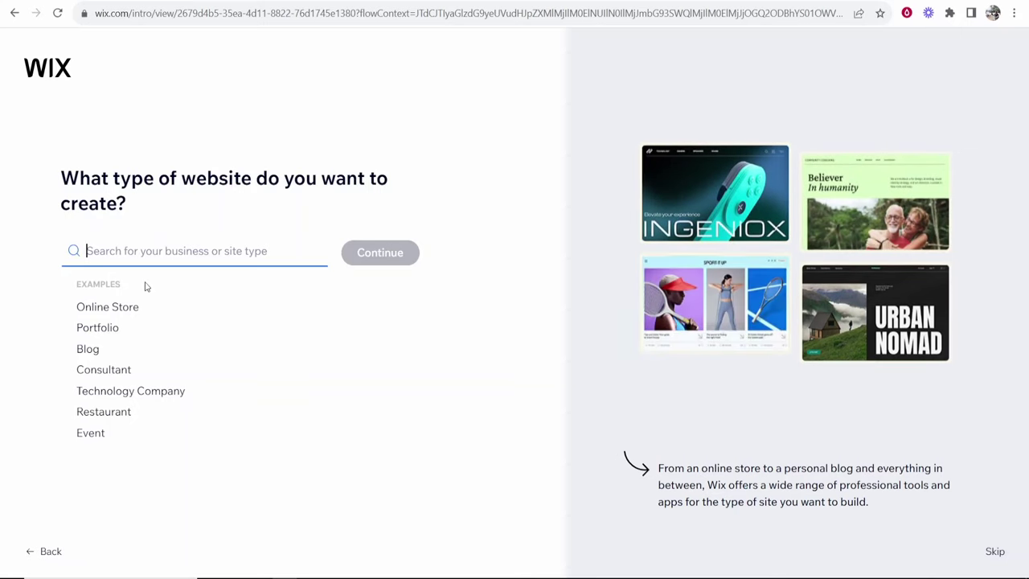
- Search 'Gardening' and confirm Gardening Service as the website type
type("Gardening")
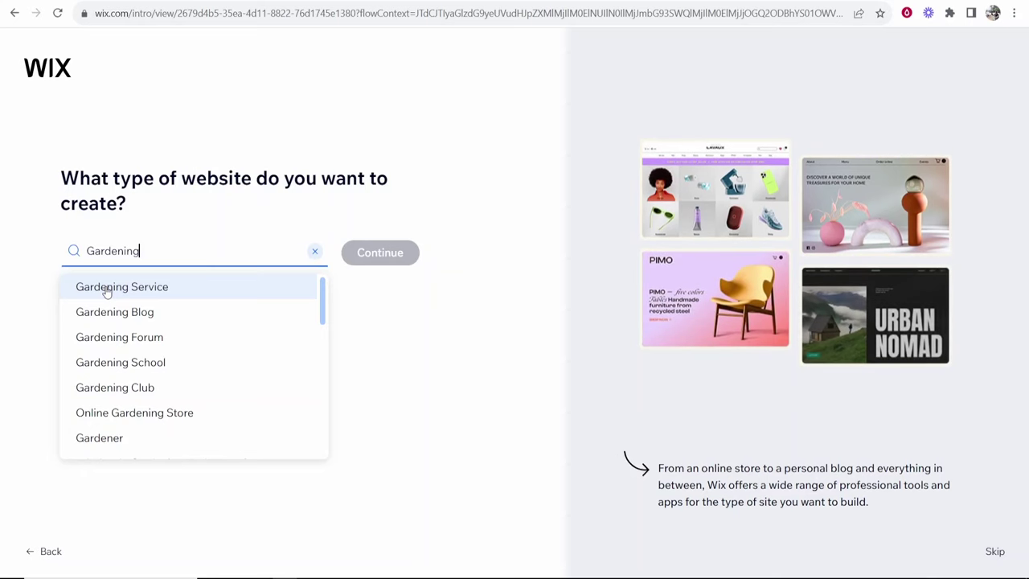
left_click(106, 289)
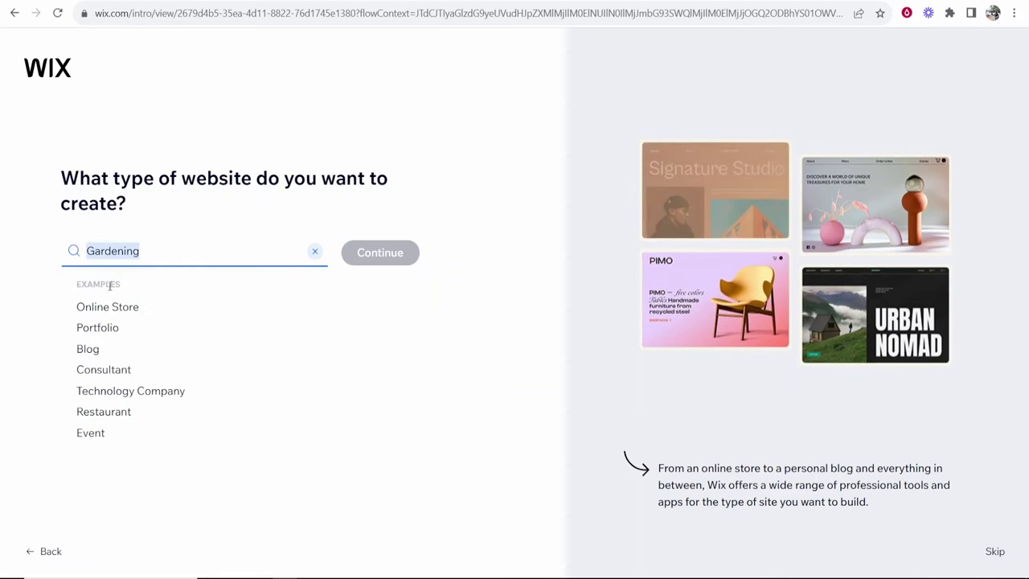
left_click(372, 252)
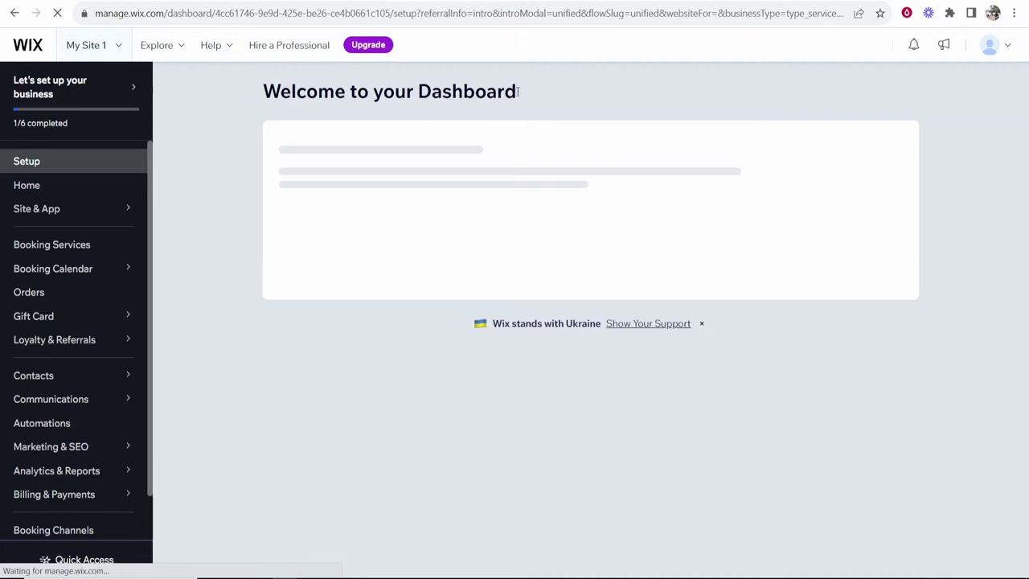
- Enter 'Knowledge Gardens' as the website name and continue
left_click_drag(517, 91, 255, 94)
left_click(281, 91)
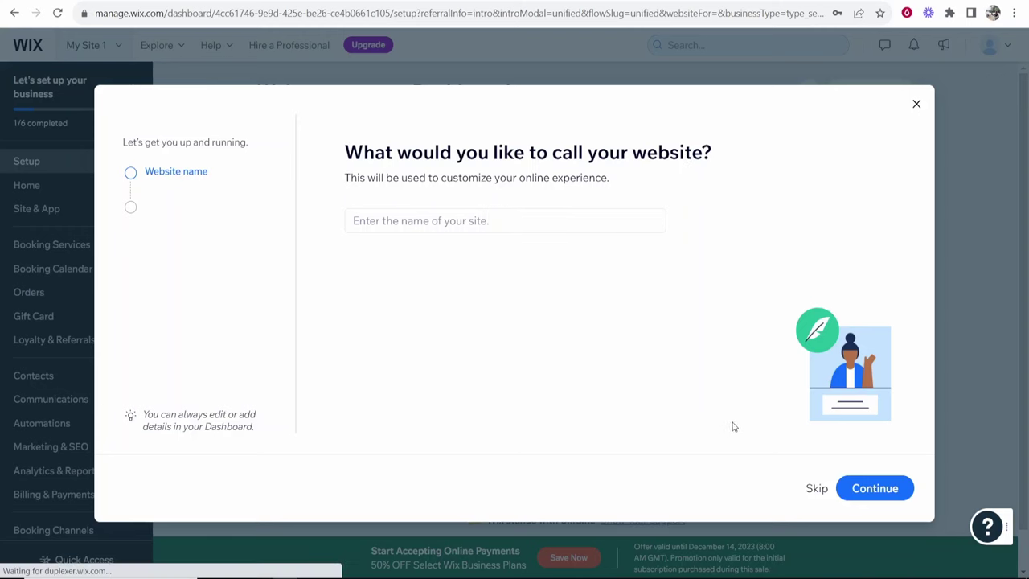
left_click(494, 220)
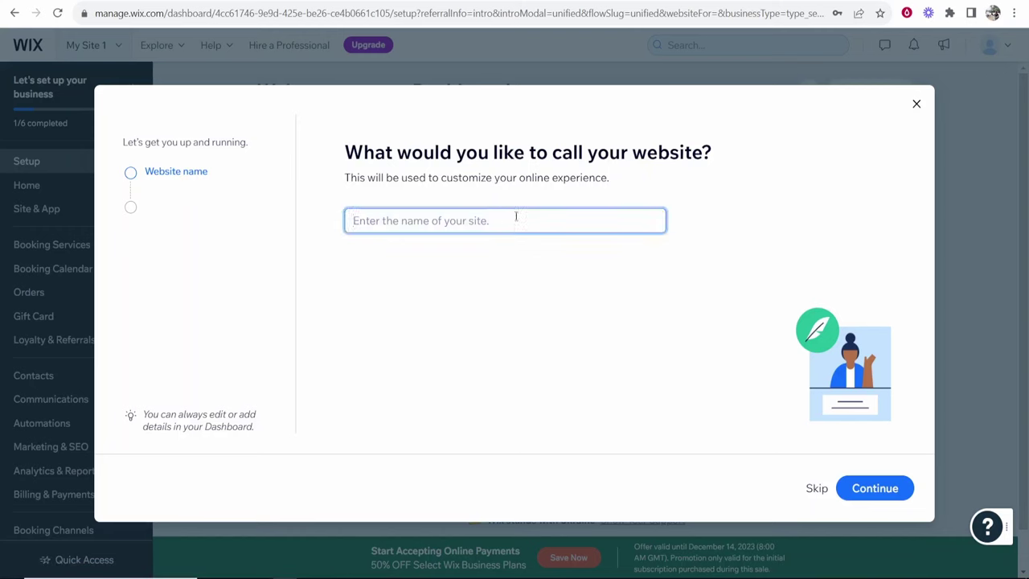
type("Kno")
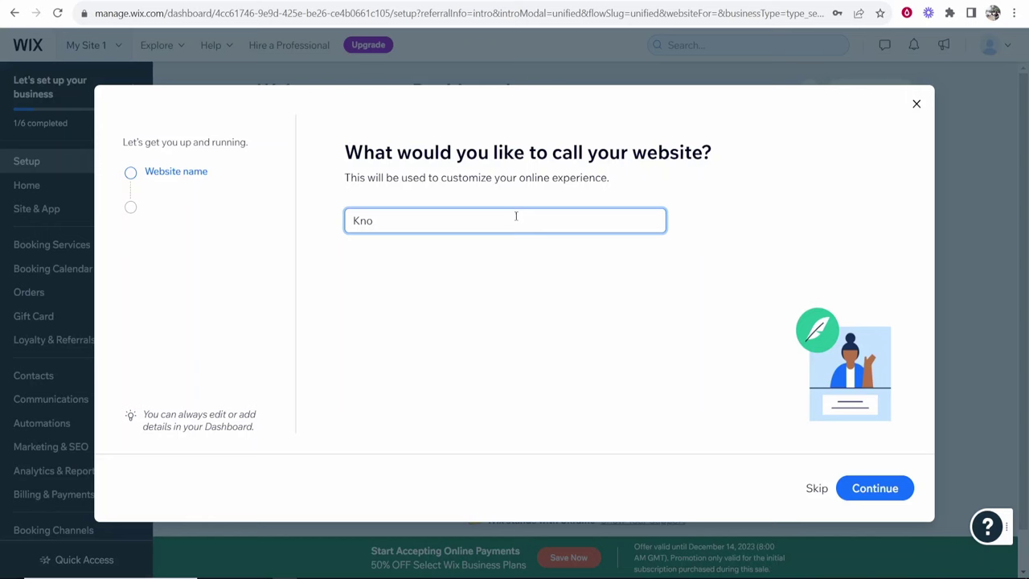
type("wledge Gardens")
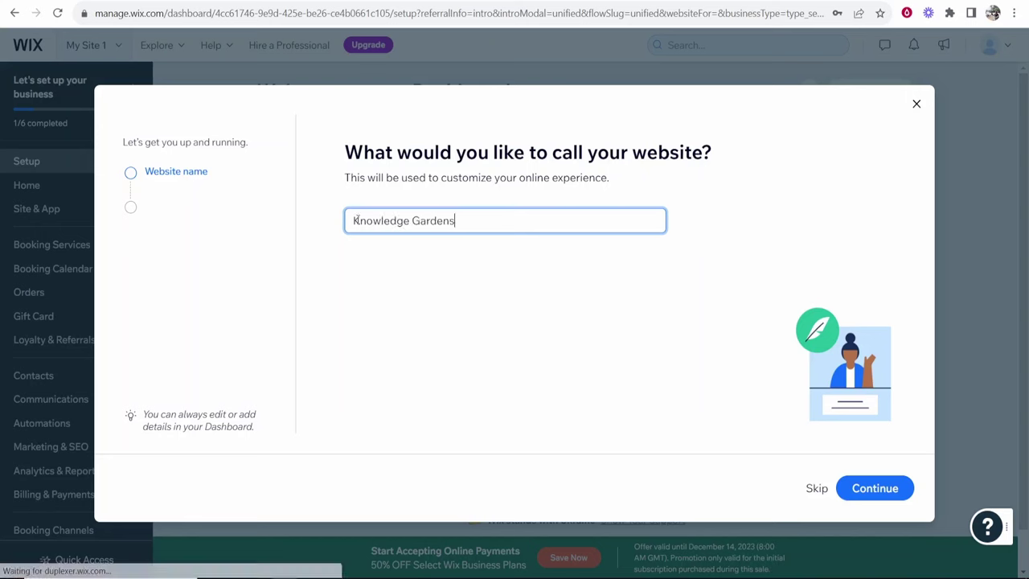
left_click(874, 488)
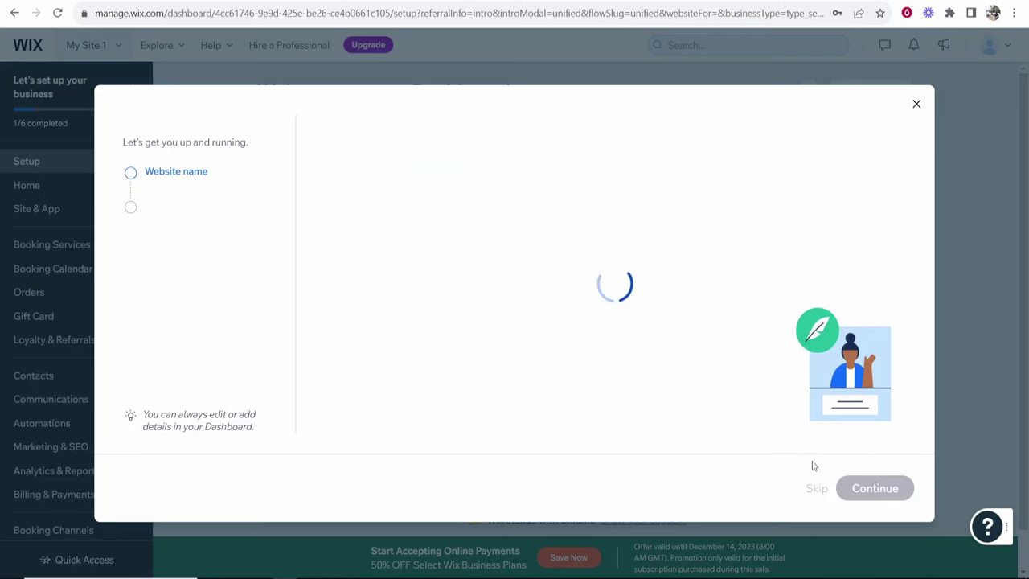
- Choose Offer services, Promote a business and Collect leads as the site goals
left_click_drag(346, 152, 662, 147)
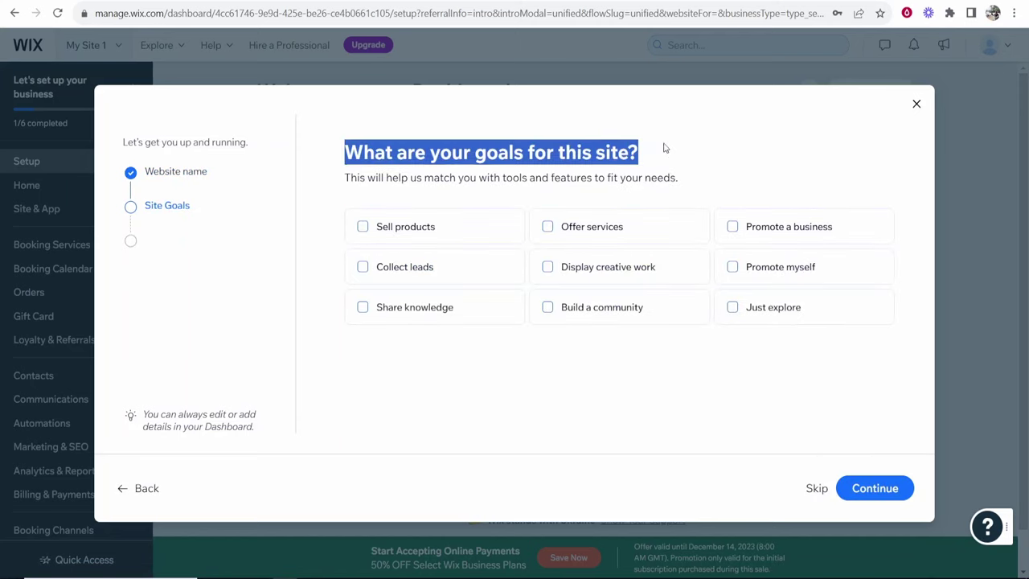
left_click(661, 147)
left_click(548, 226)
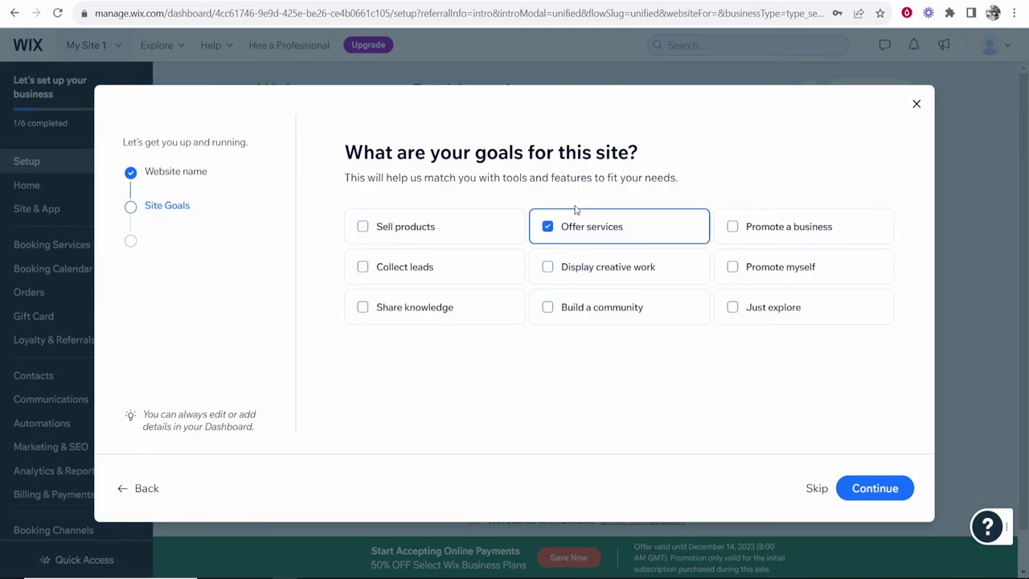
left_click(734, 228)
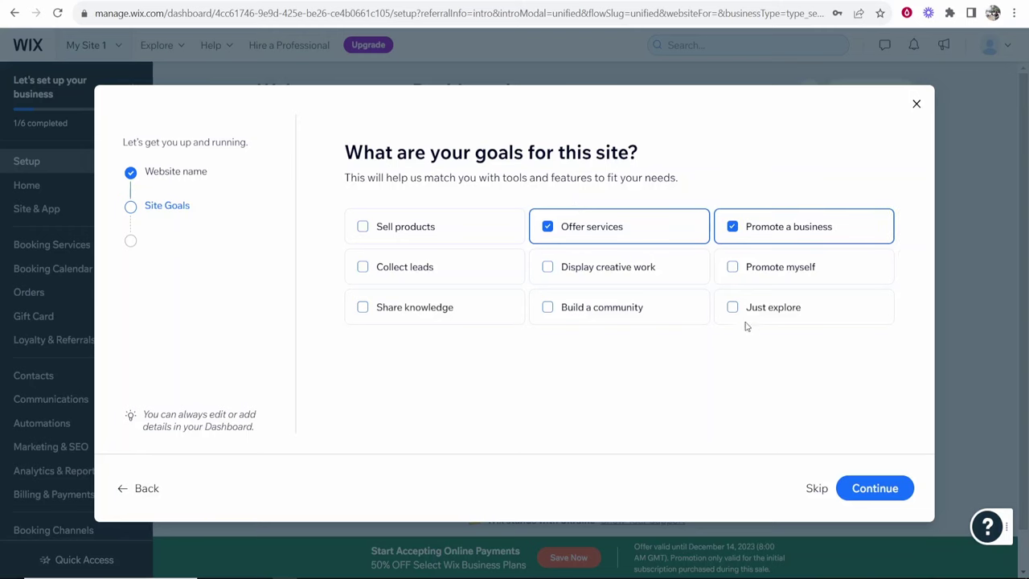
left_click(406, 277)
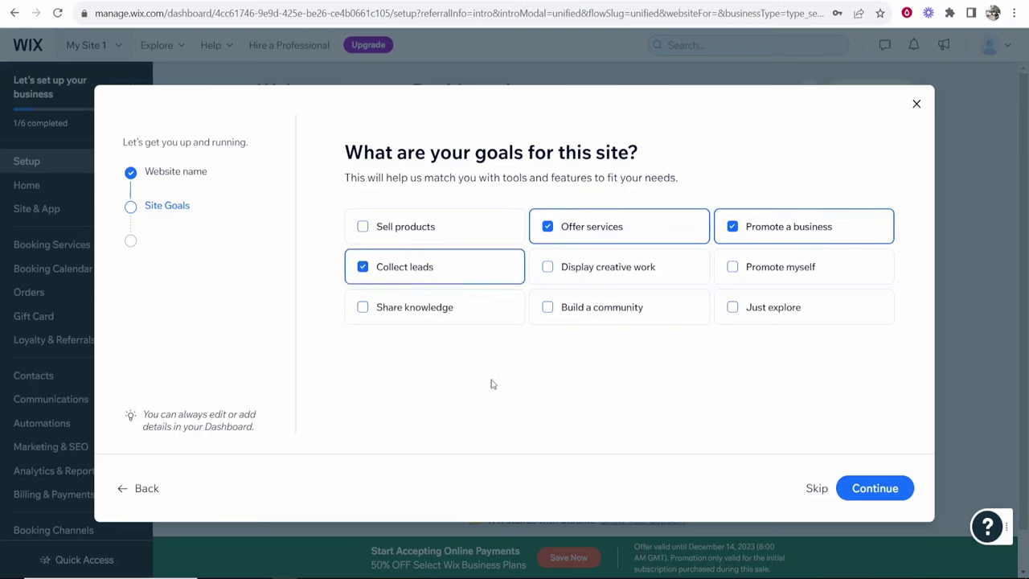
left_click(882, 489)
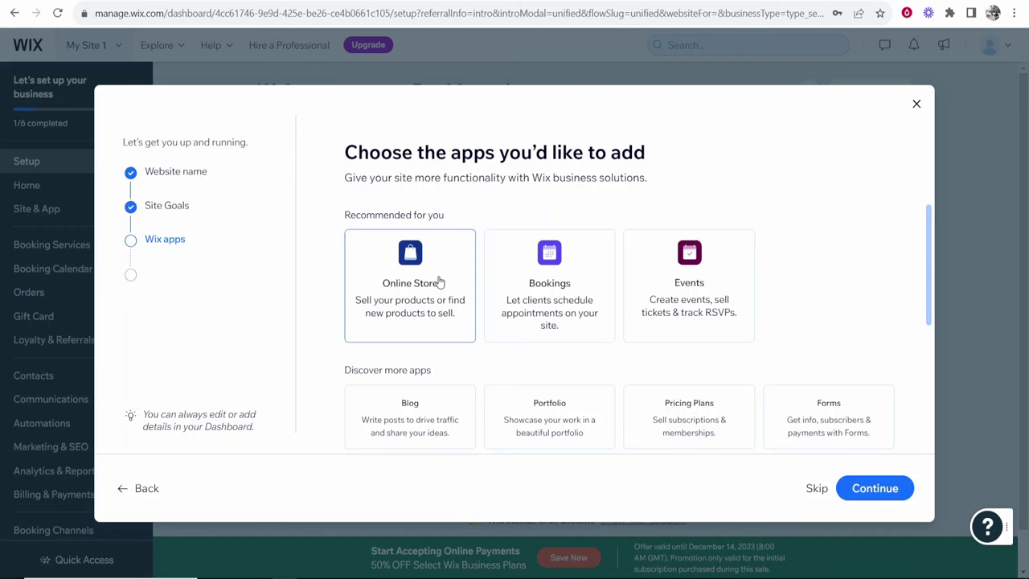
- Skip the apps step and go to the new site's dashboard
scroll(460, 328, "down", 3)
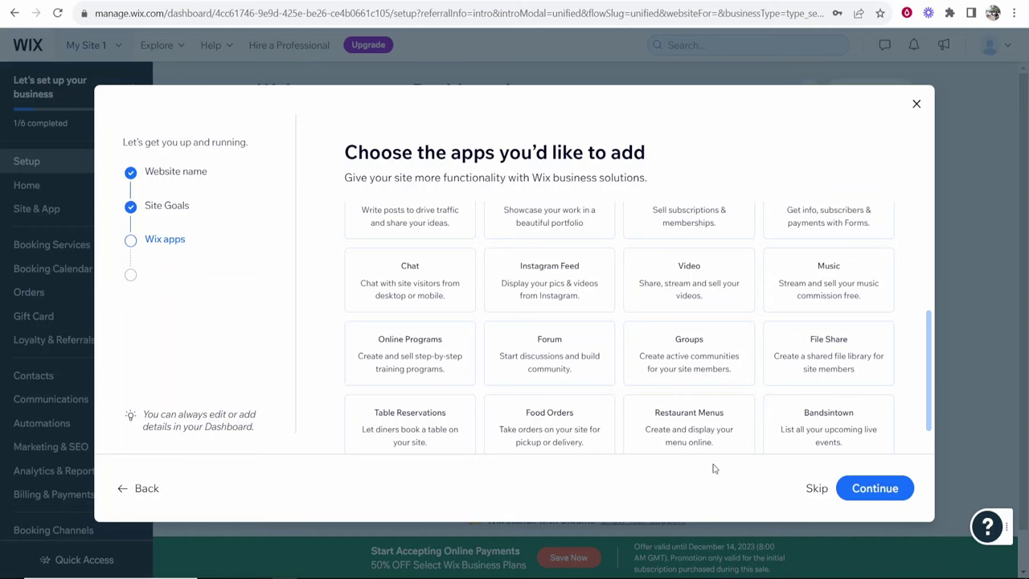
left_click(814, 488)
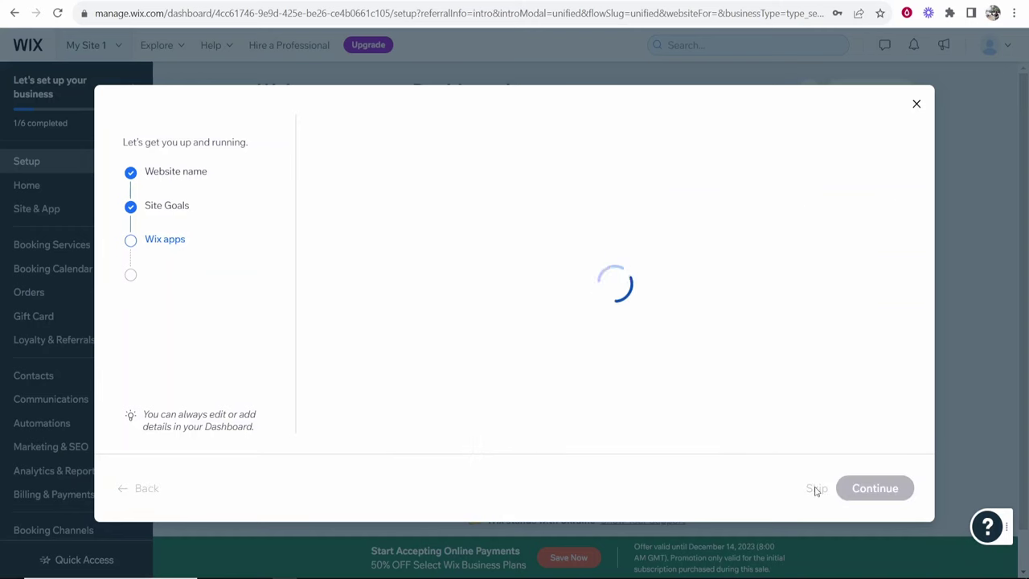
left_click(524, 338)
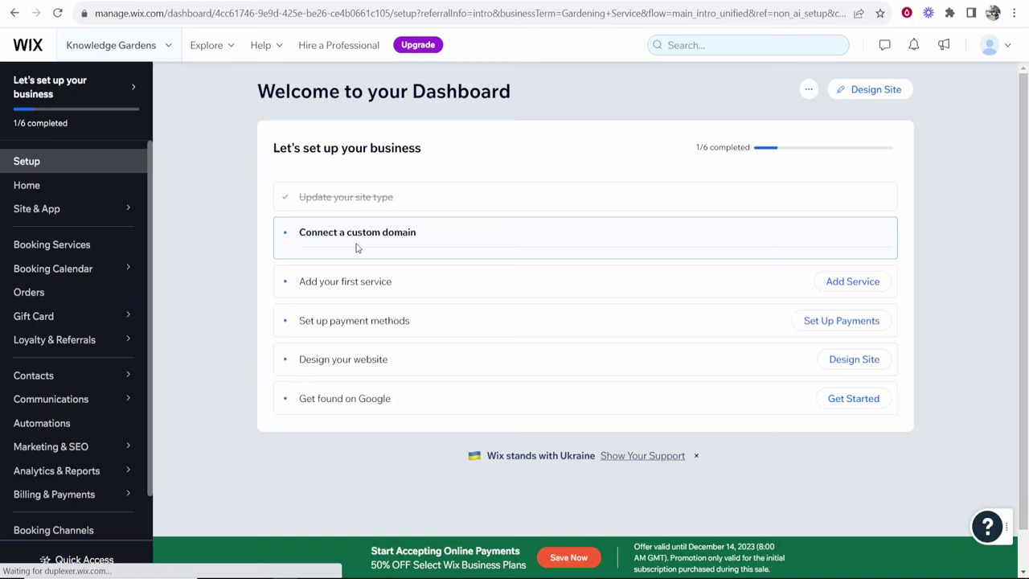
- Go from the dashboard via Design Site to the AI-or-template design choice page
left_click(358, 231)
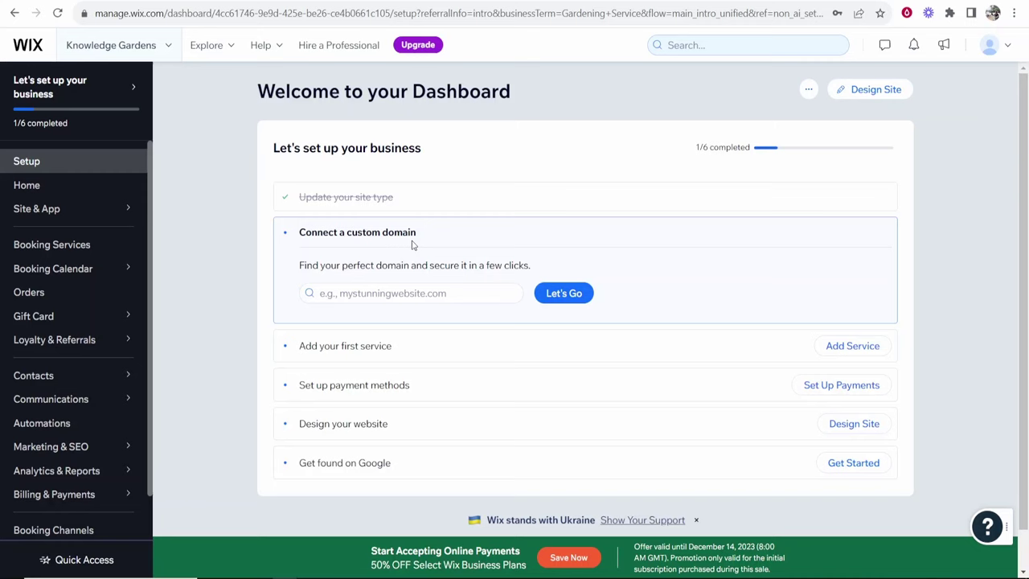
left_click(876, 91)
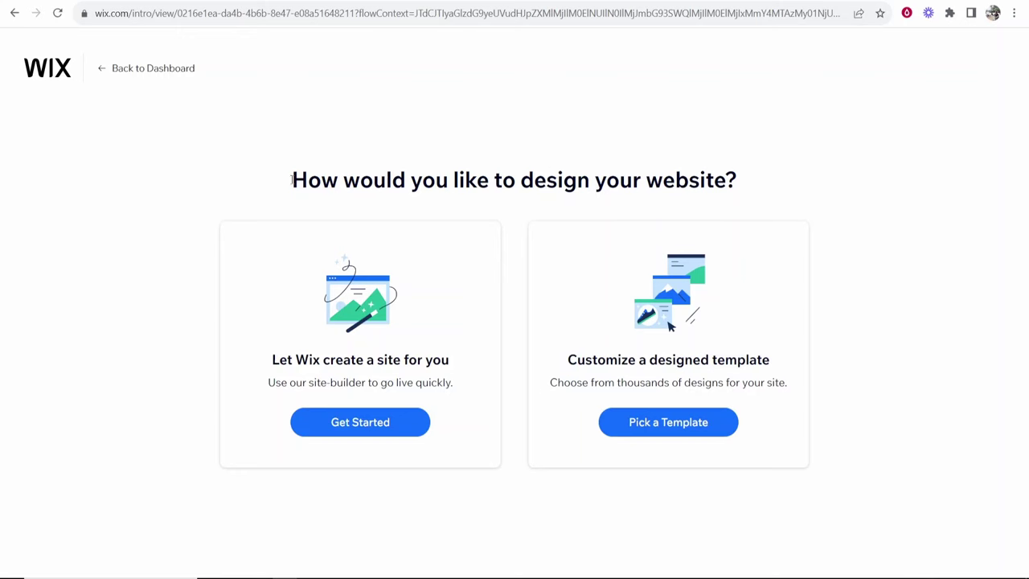
left_click_drag(292, 180, 747, 174)
left_click(736, 168)
left_click_drag(271, 359, 450, 359)
left_click(432, 359)
- Pick a designed template and open Home Remodeling Company from gallery page 2 in the editor
left_click(687, 427)
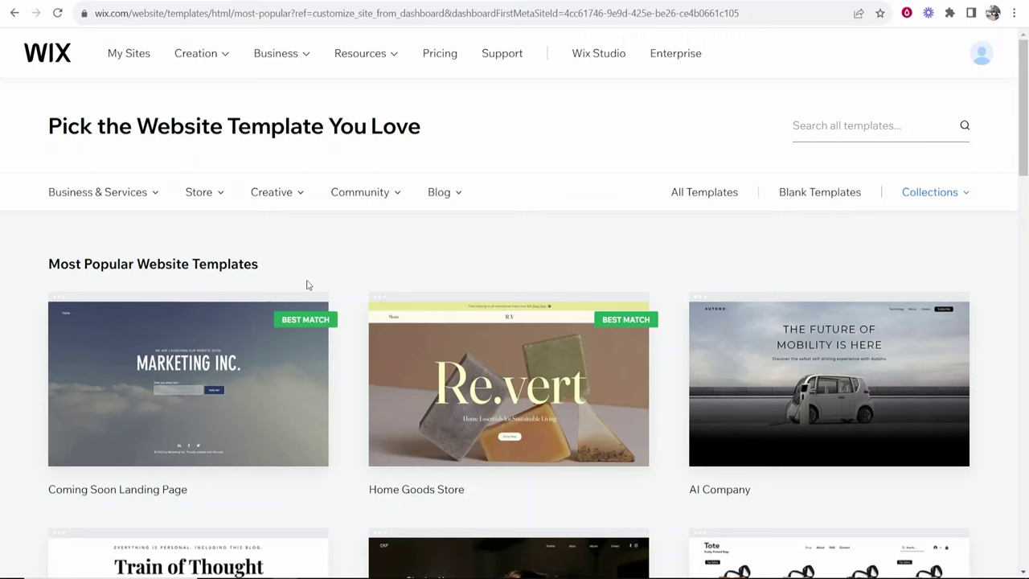
left_click_drag(303, 260, 42, 267)
left_click(443, 257)
scroll(577, 219, "down", 8)
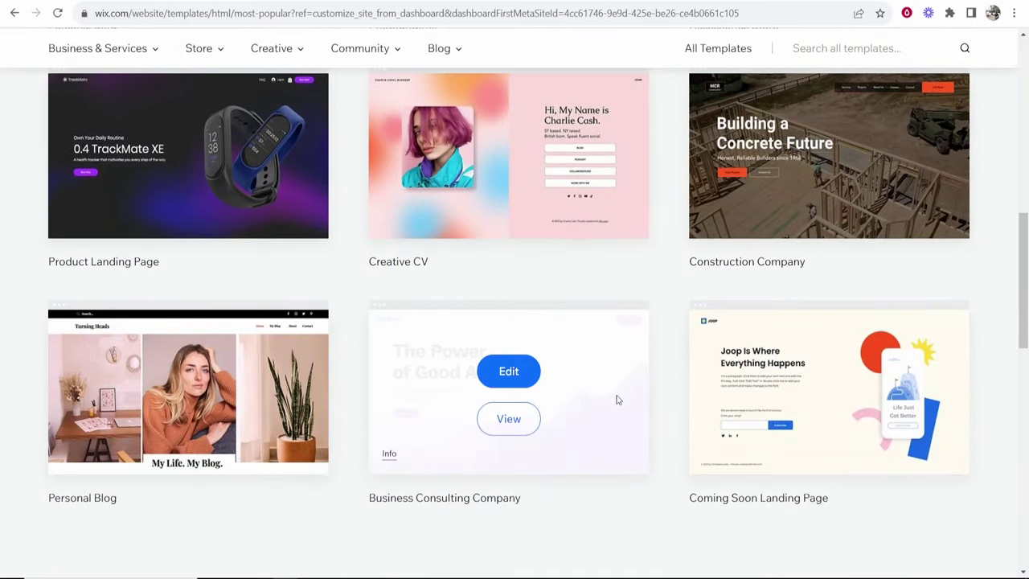
scroll(643, 402, "down", 2)
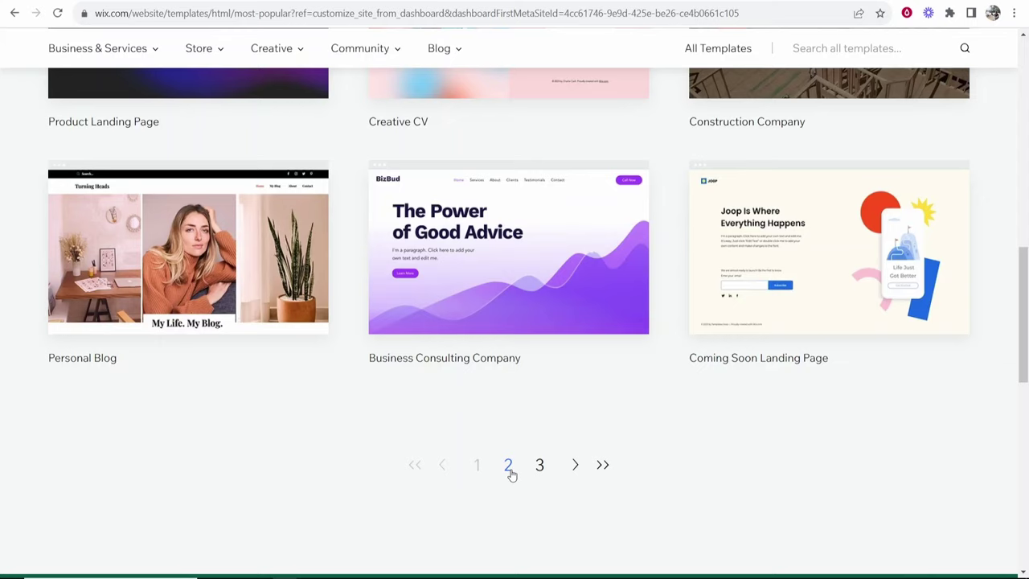
scroll(510, 466, "up", 3)
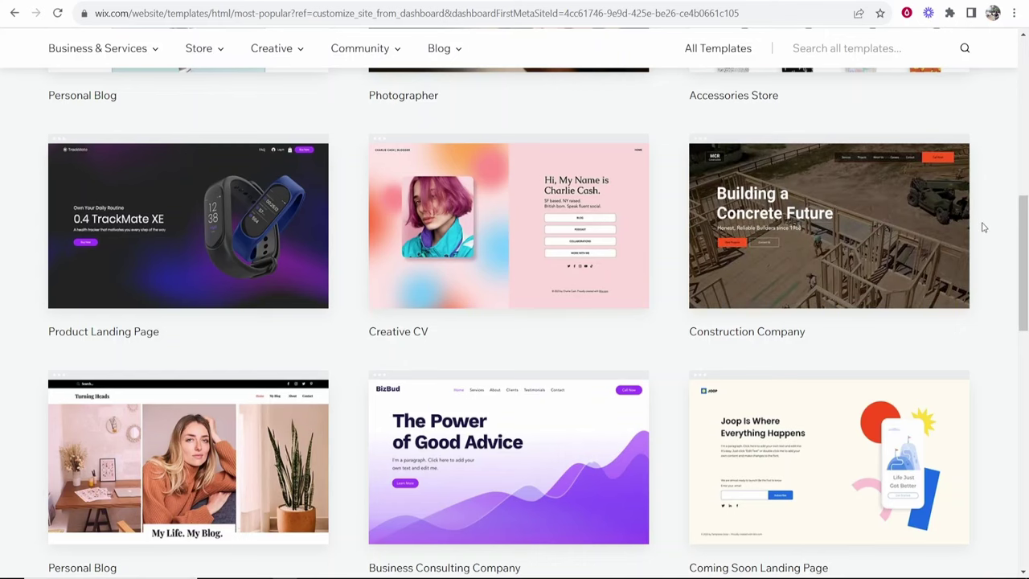
scroll(982, 227, "down", 5)
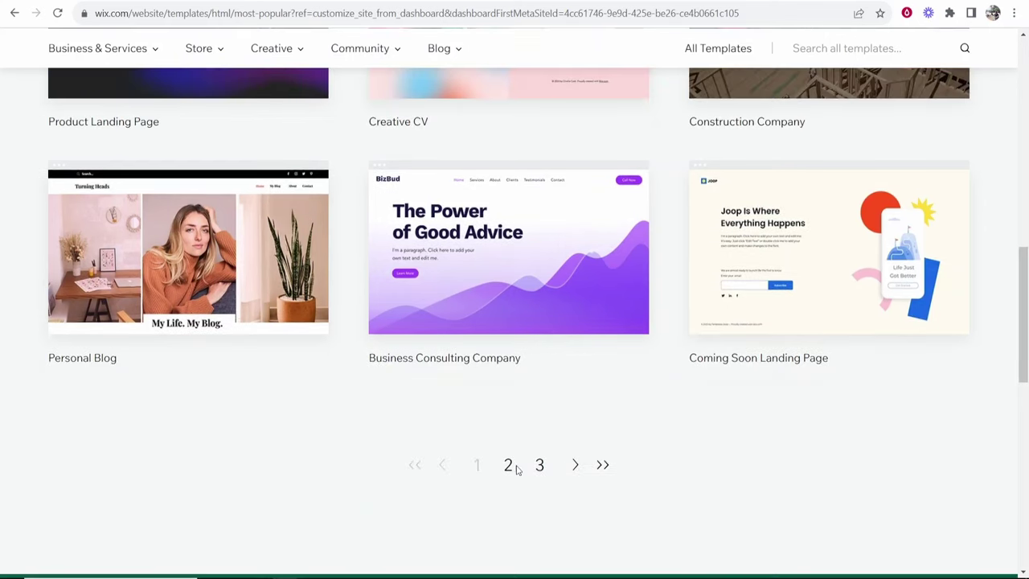
left_click(509, 465)
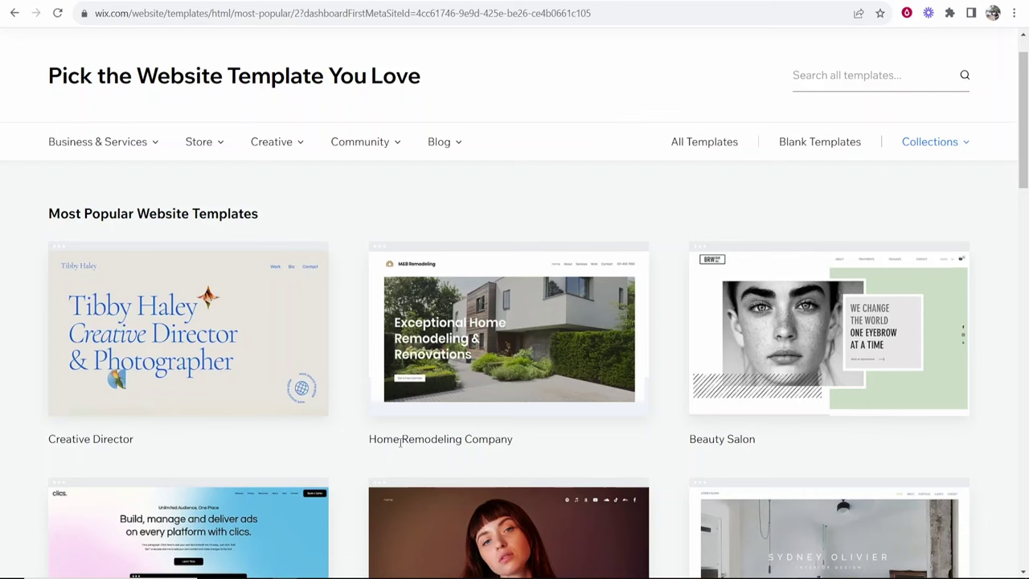
left_click_drag(404, 438, 509, 436)
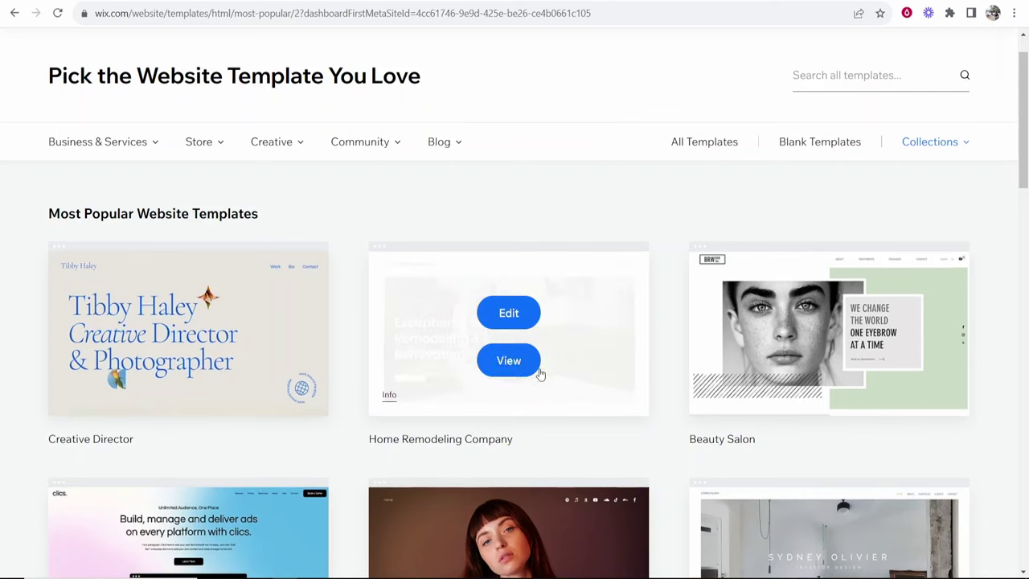
mouse_move(539, 373)
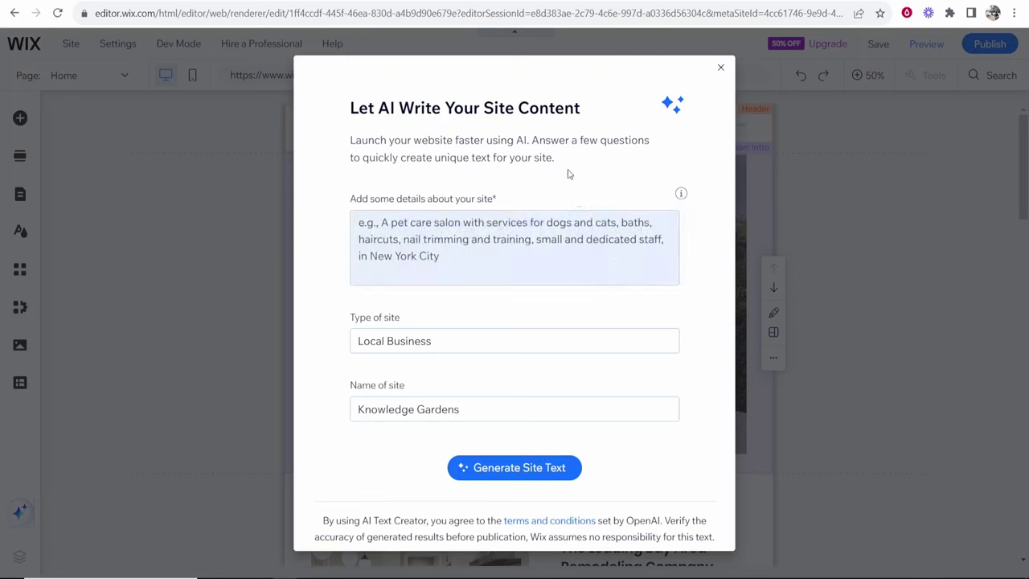
- Dismiss the AI text form, view at 100%, and rename the header title to 'Knowledge Gardens'
left_click(721, 69)
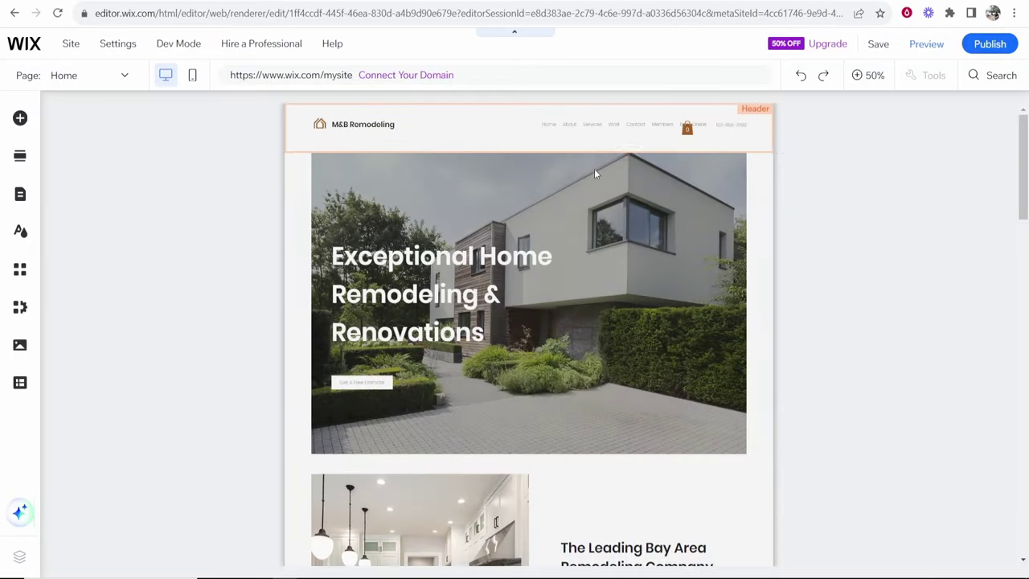
left_click(859, 80)
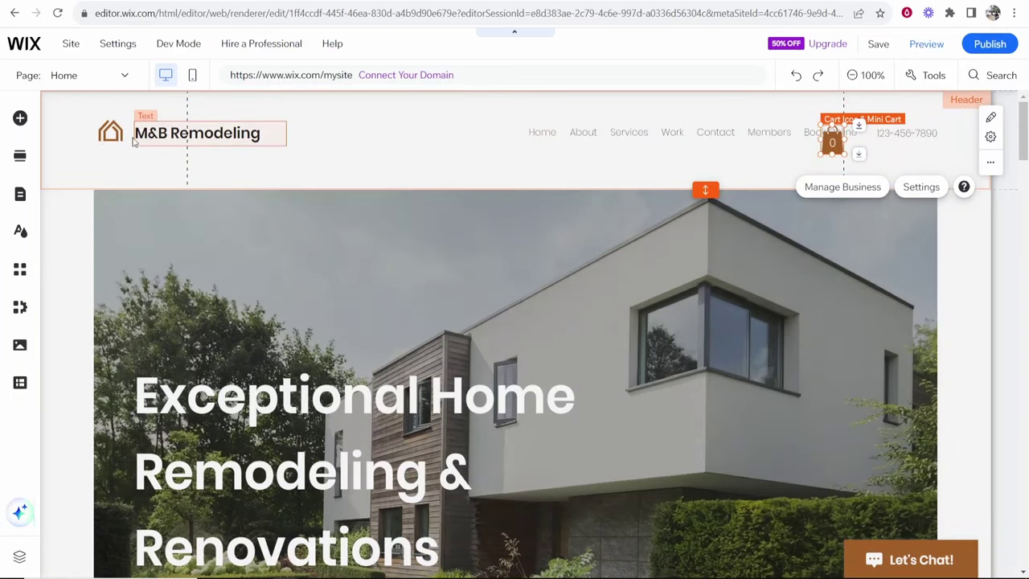
double_click(228, 138)
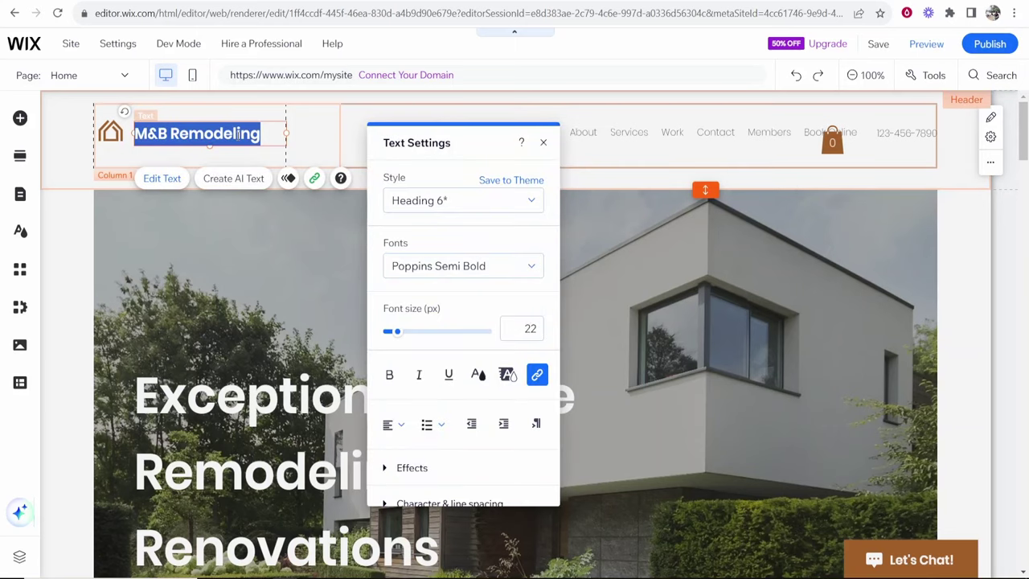
type("K")
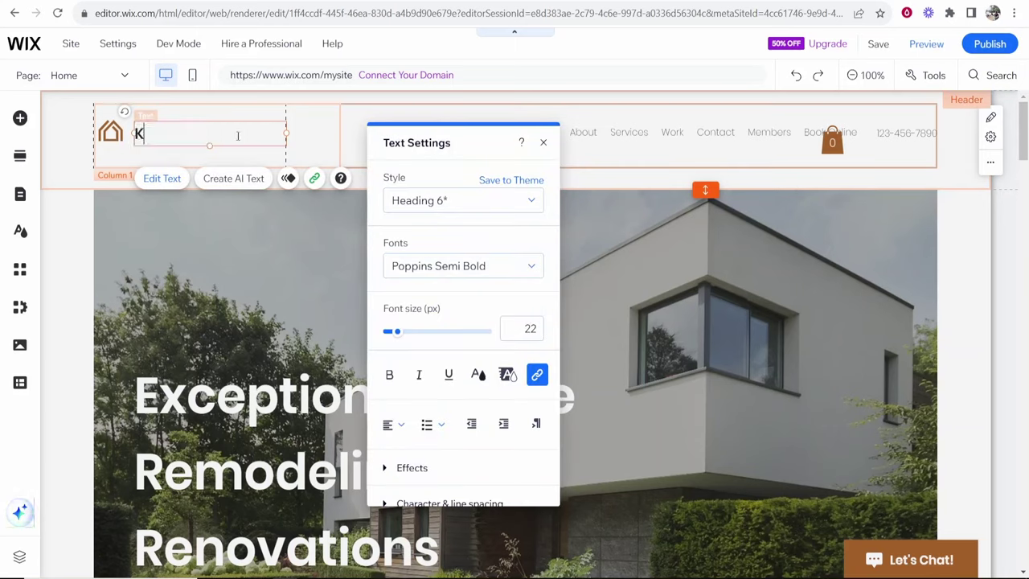
type("nowledge Gardens")
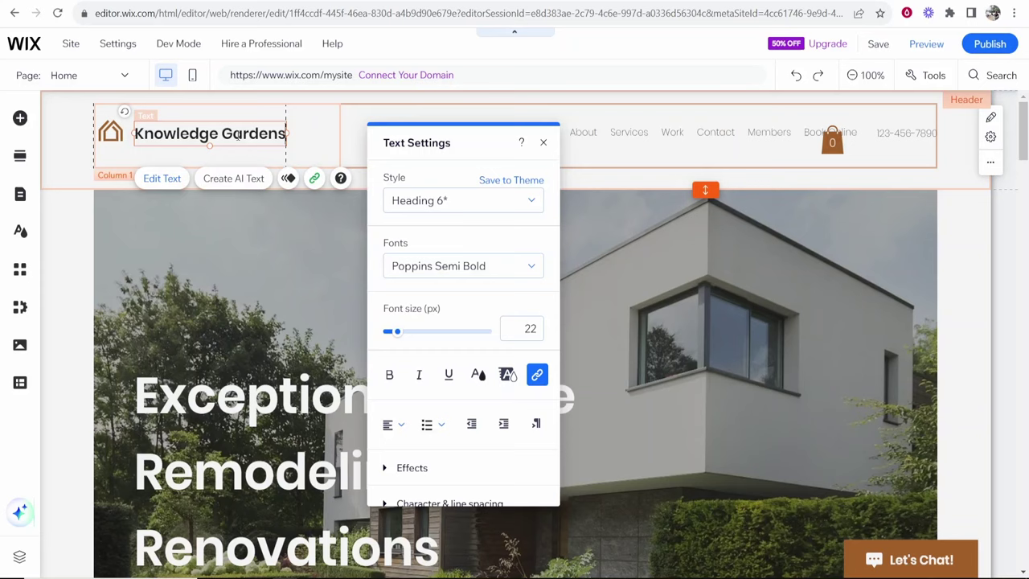
key("Escape")
left_click_drag(223, 133, 222, 135)
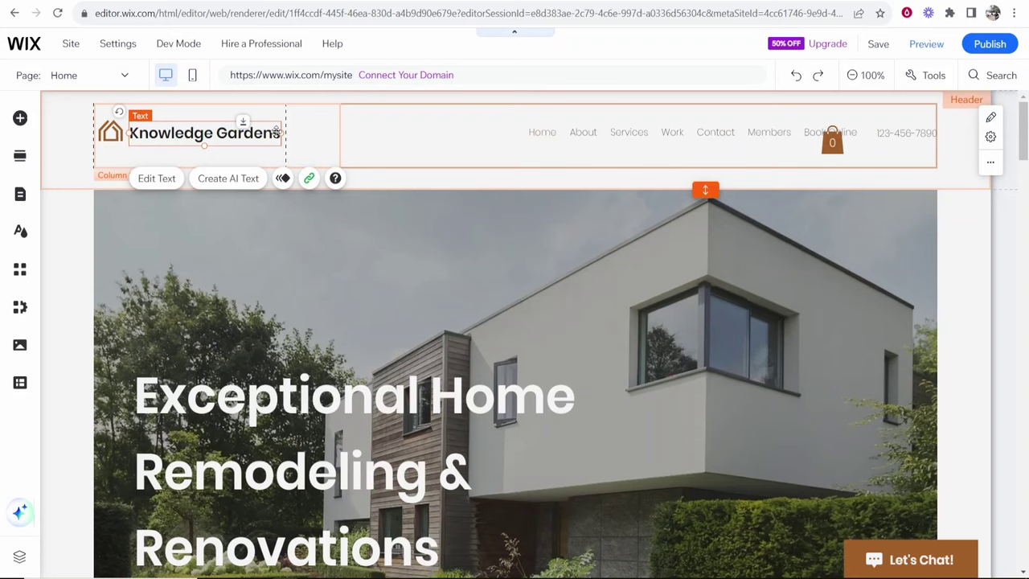
- Make the Knowledge Gardens title bold and widen its text box to one line
double_click(270, 135)
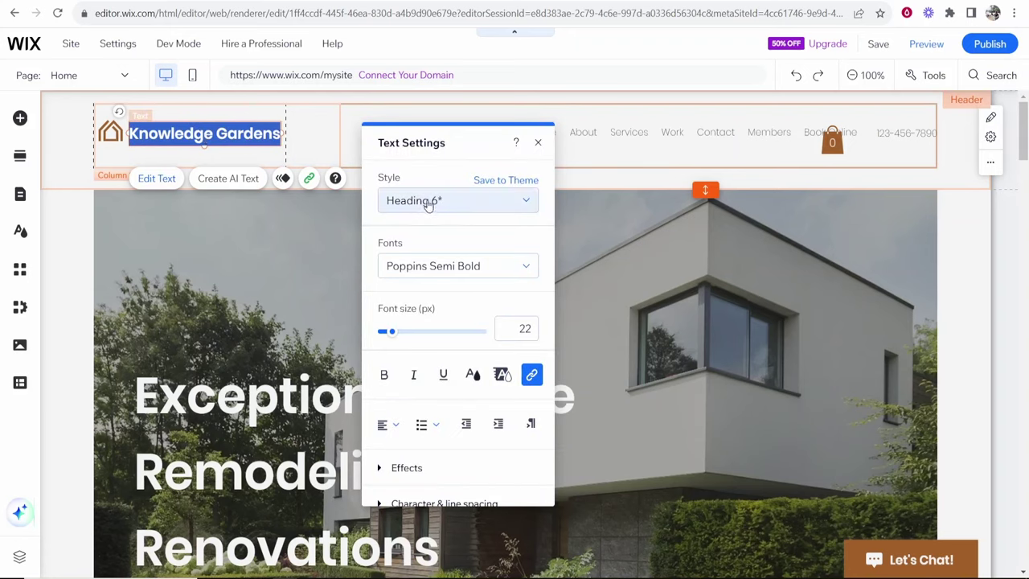
left_click(385, 375)
left_click(258, 161)
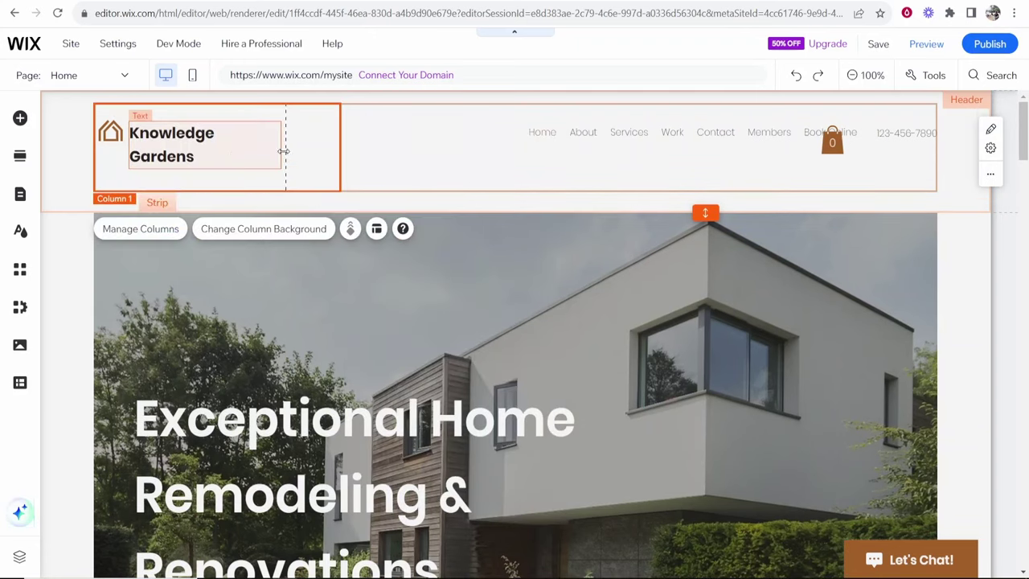
left_click(283, 151)
left_click_drag(290, 146, 293, 142)
left_click(122, 139)
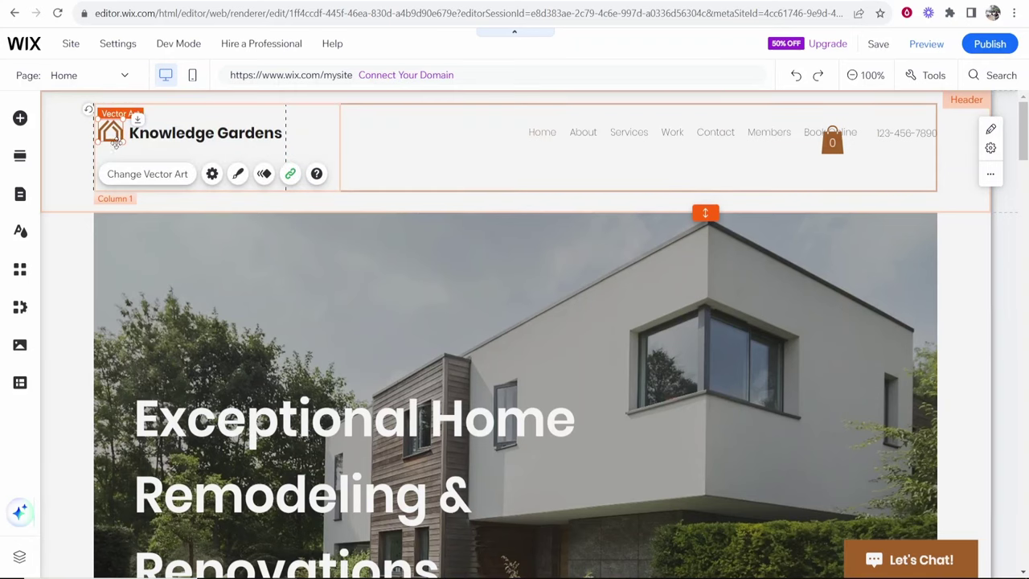
- Upload the play-button cube image from the computer to the site's files, keeping the logo unchanged
left_click(161, 182)
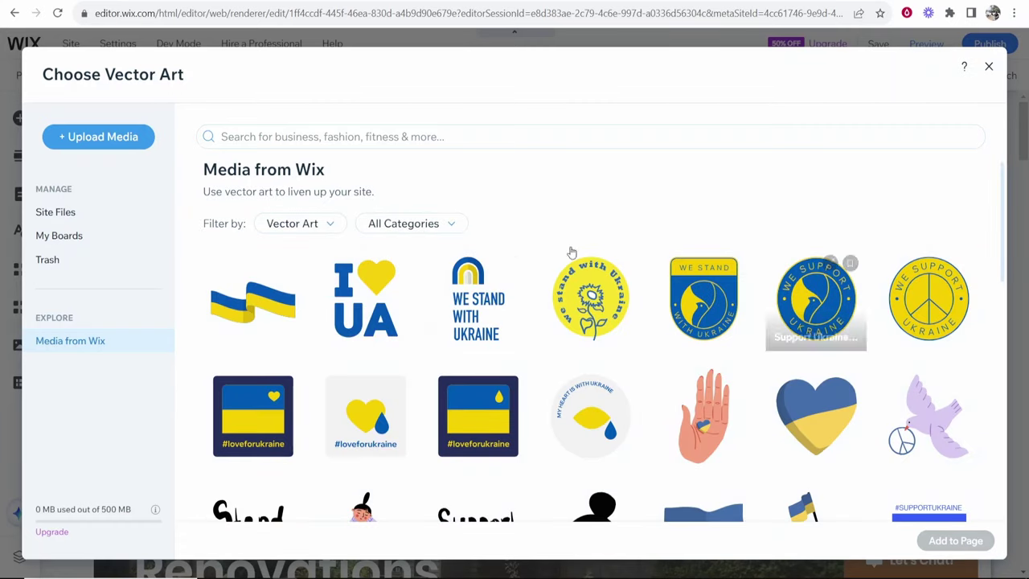
scroll(378, 305, "down", 2)
scroll(241, 305, "up", 2)
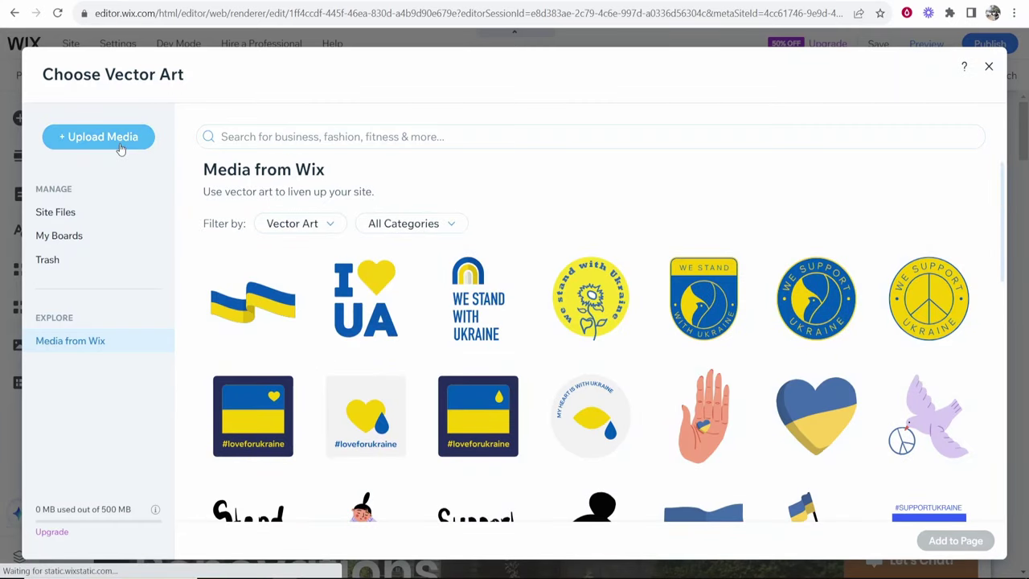
left_click(98, 141)
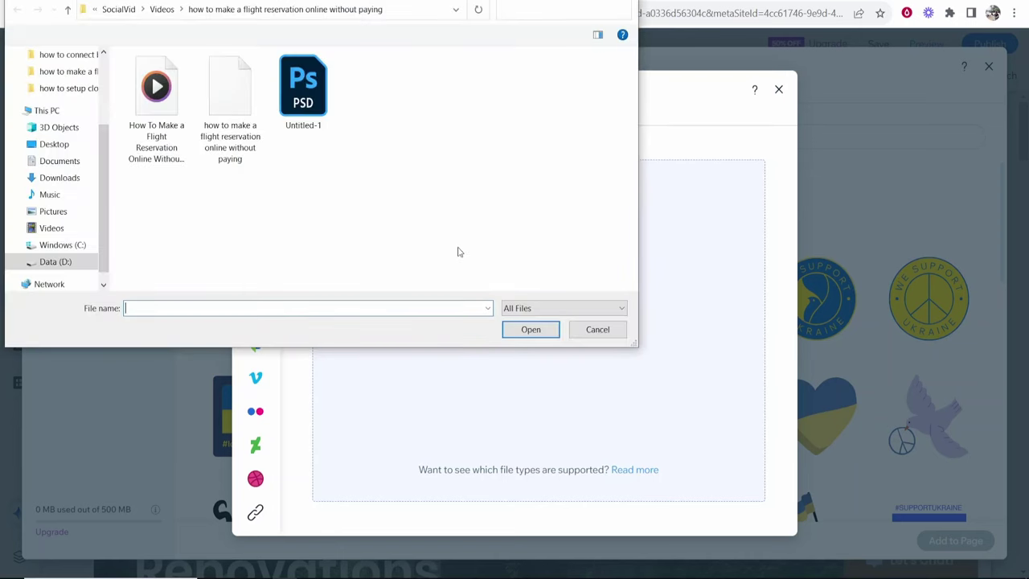
left_click(176, 105)
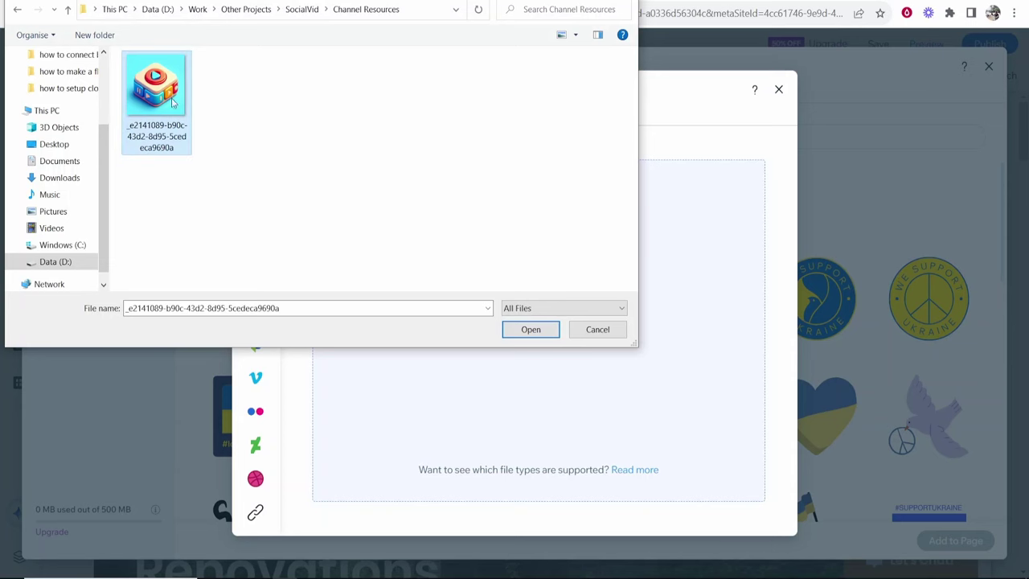
left_click(531, 330)
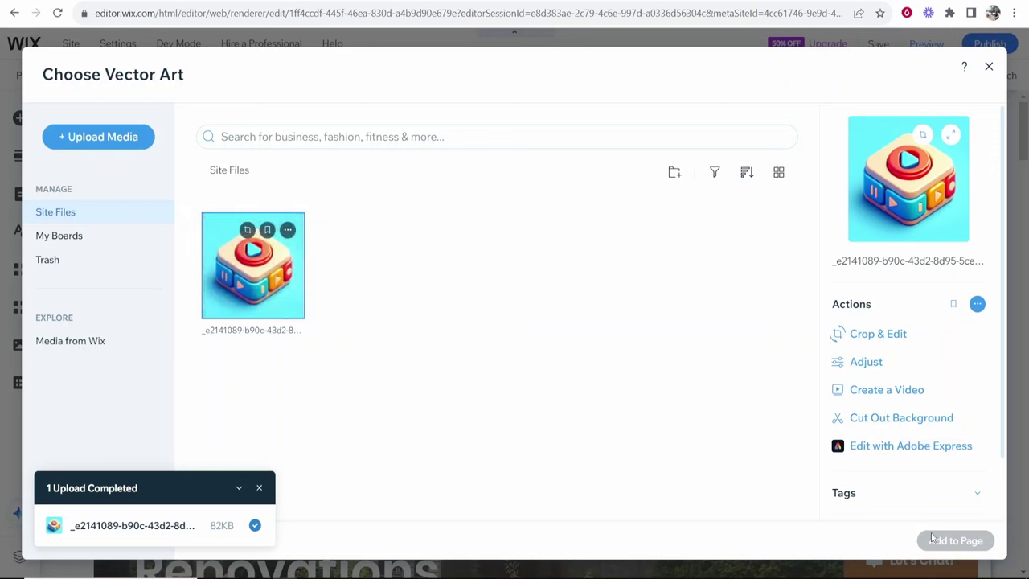
left_click(989, 66)
left_click(195, 253)
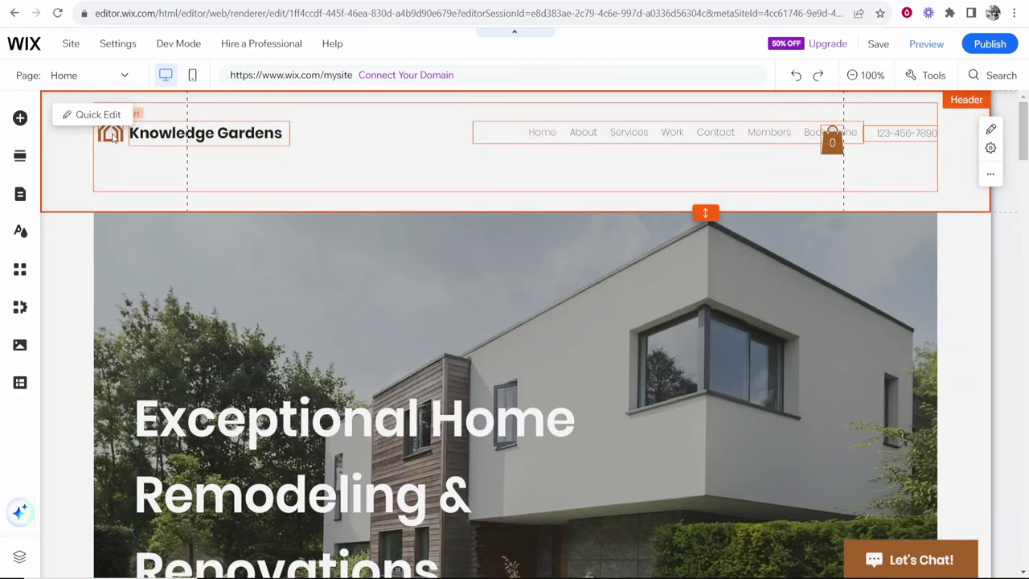
- Delete the header's house icon and upload the play-button cube image onto the page
left_click(115, 136)
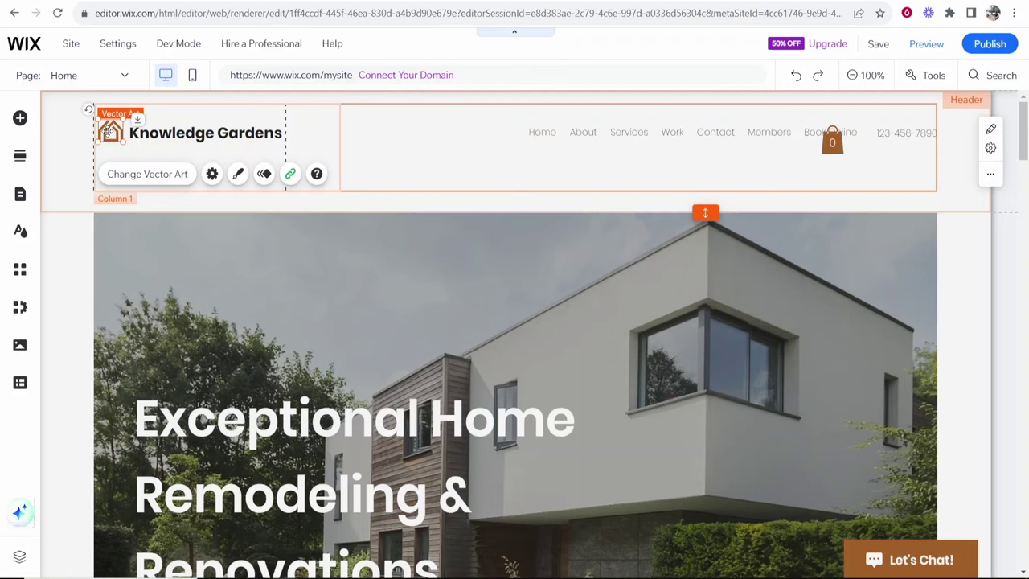
key("Delete")
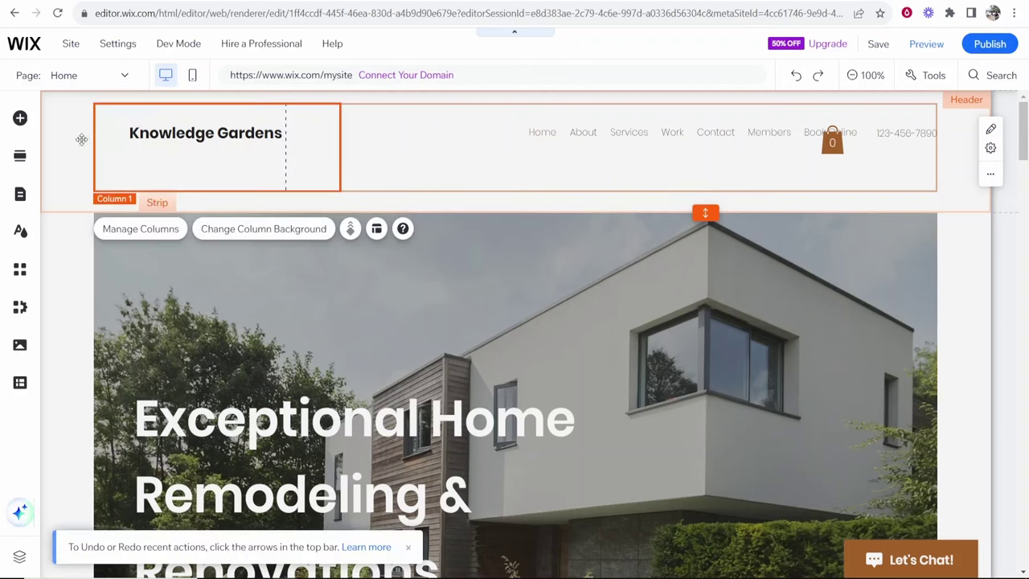
left_click(20, 118)
left_click(70, 166)
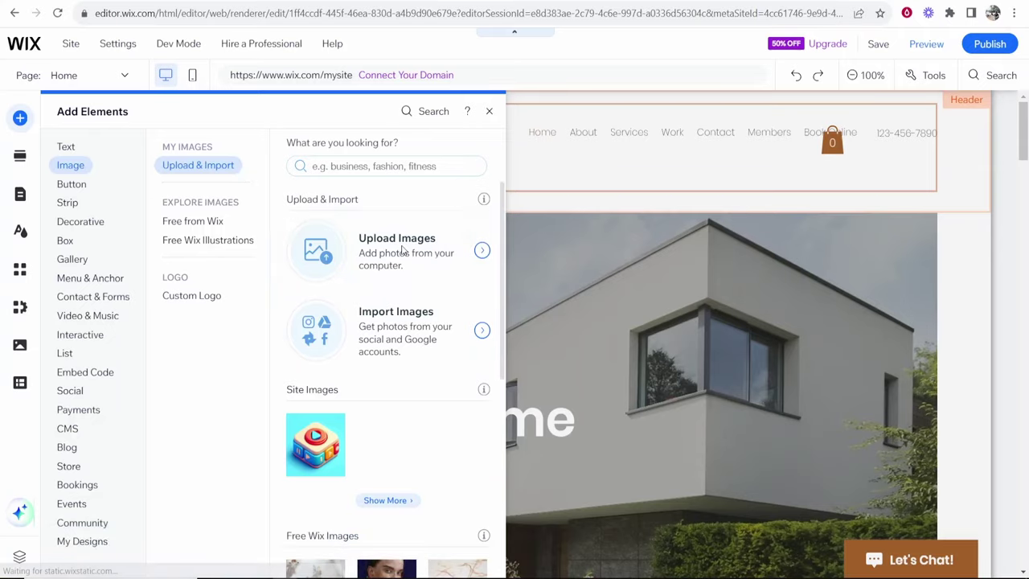
left_click(404, 252)
mouse_move(266, 151)
left_click(292, 180)
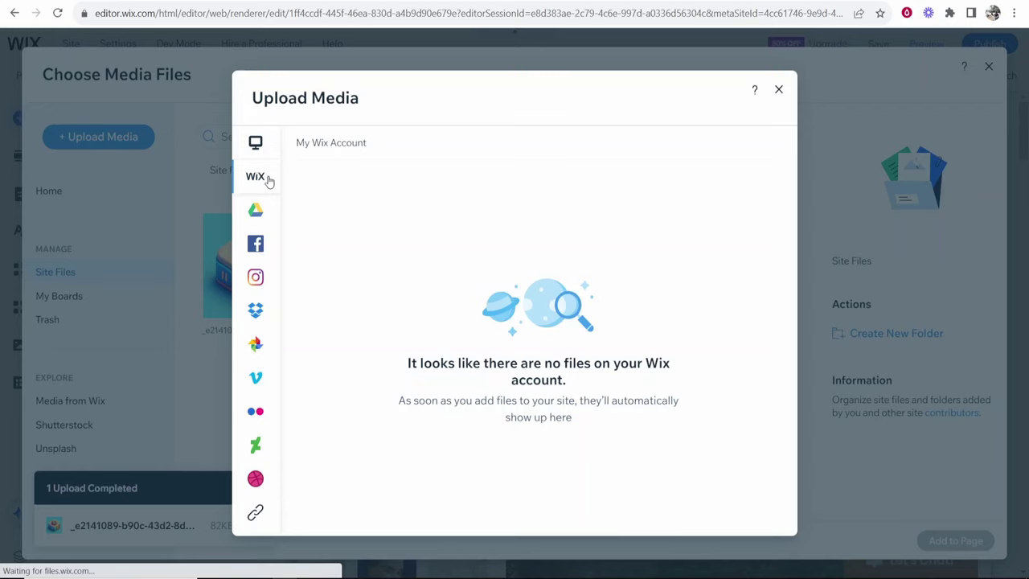
left_click(261, 143)
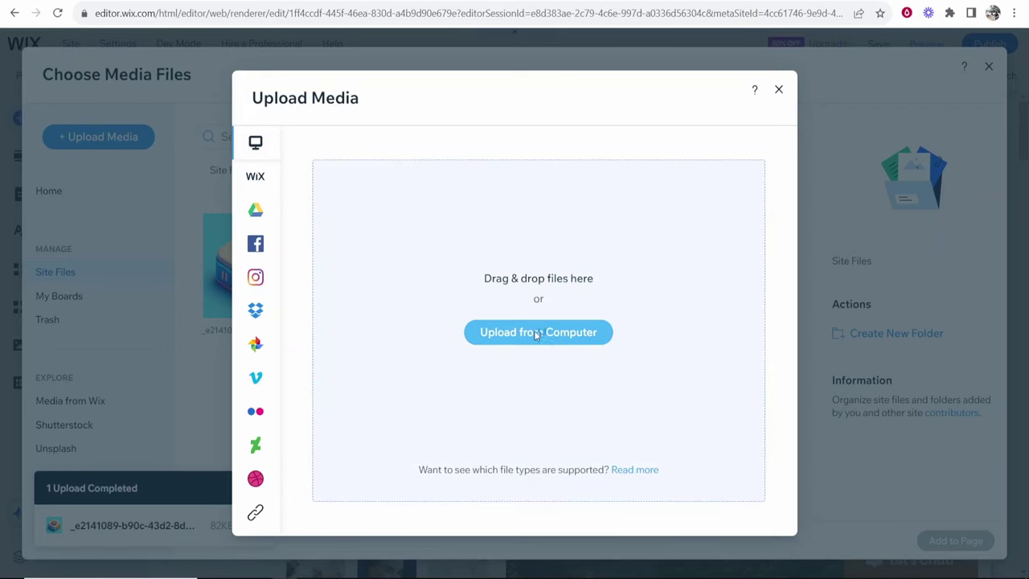
left_click(570, 334)
double_click(156, 90)
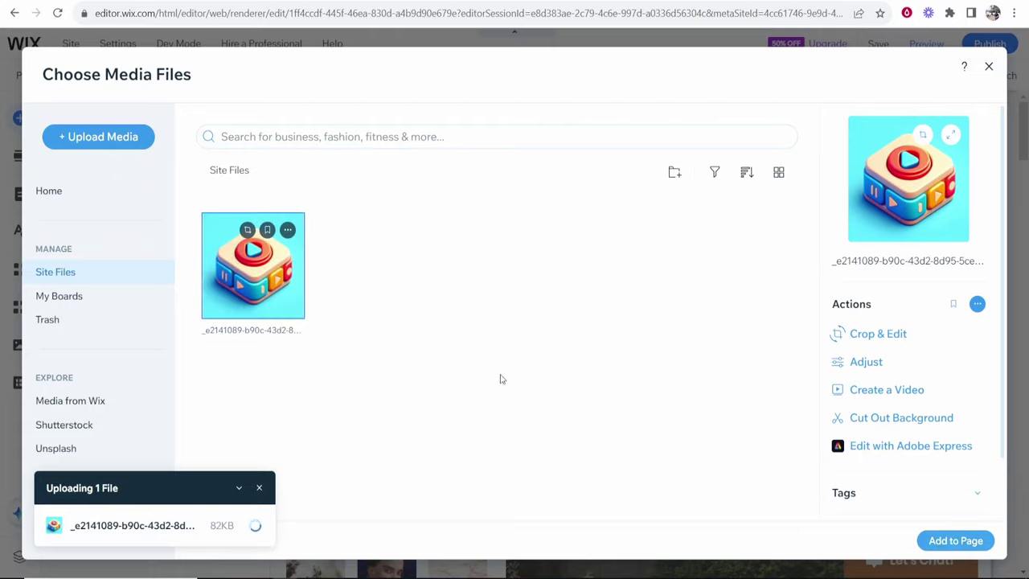
left_click(955, 540)
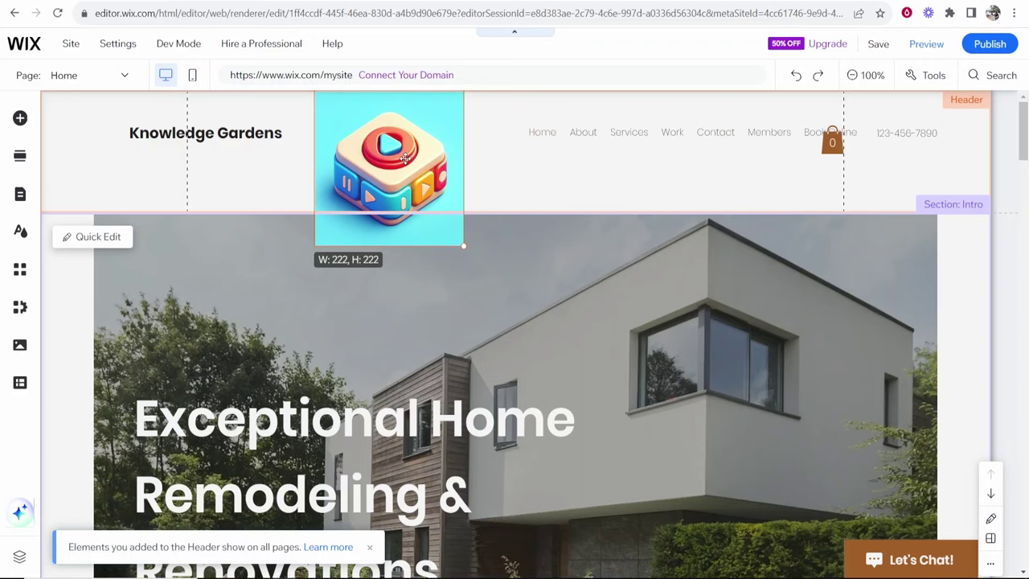
- Shrink the cube image to about 73 × 73 and place it beside the Knowledge Gardens title
left_click_drag(405, 159, 201, 138)
left_click_drag(110, 132, 123, 139)
left_click_drag(232, 202, 233, 201)
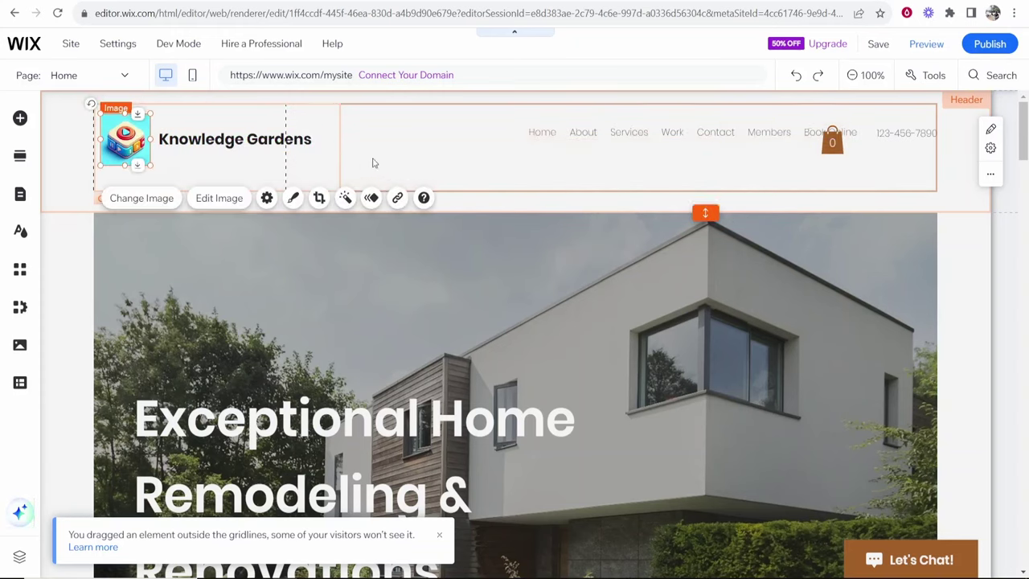
- Delete the shopping cart icon from the header
left_click(480, 166)
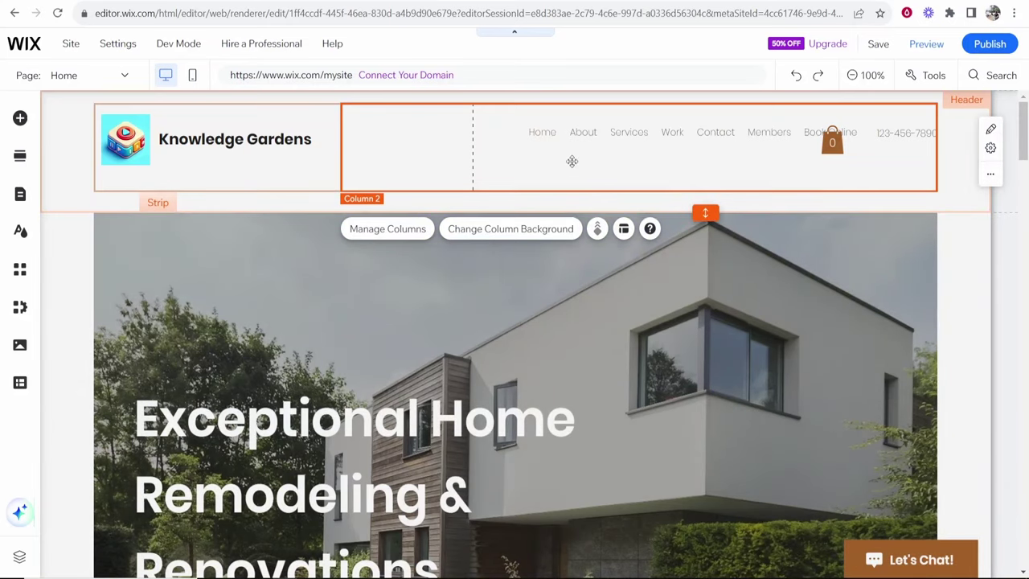
left_click(832, 149)
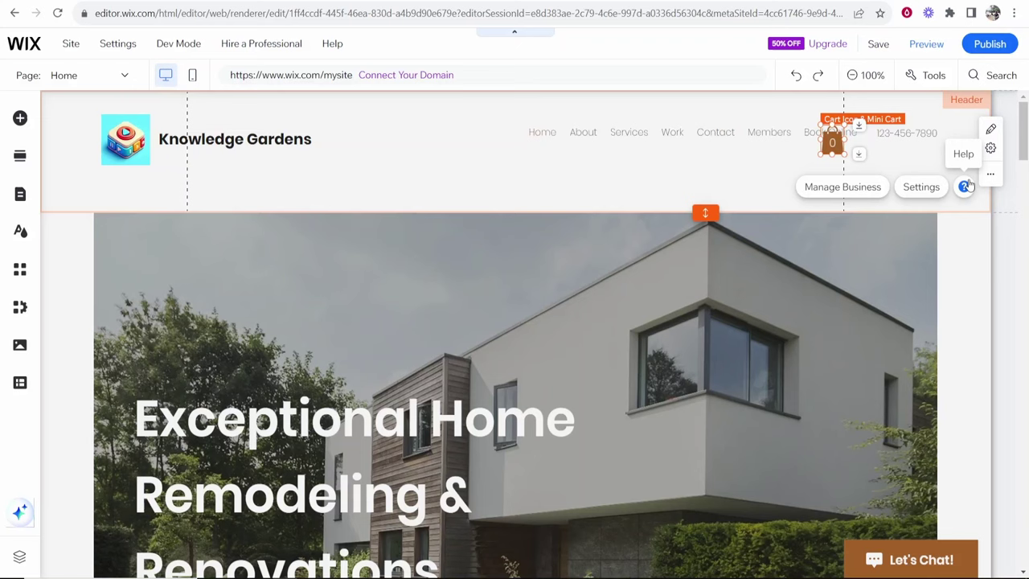
key("Delete")
- Select the hero strip and bring up its current background image settings
scroll(487, 247, "down", 2)
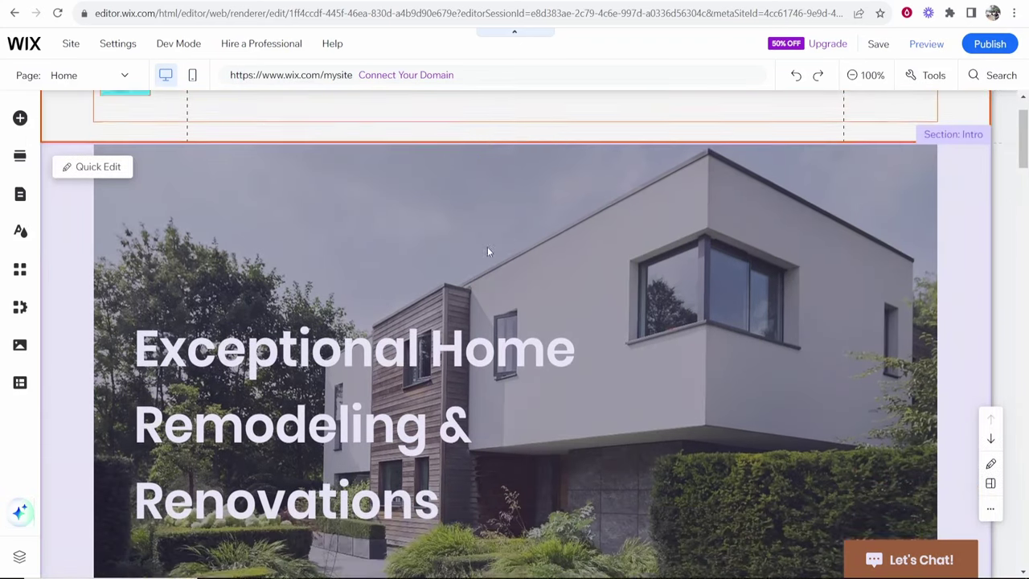
left_click(396, 301)
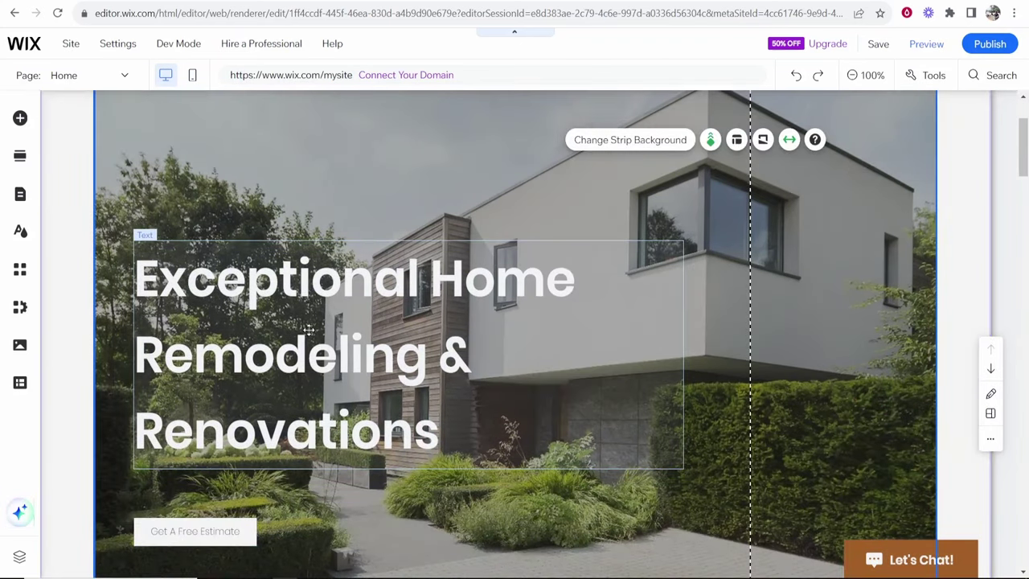
scroll(618, 307, "up", 1)
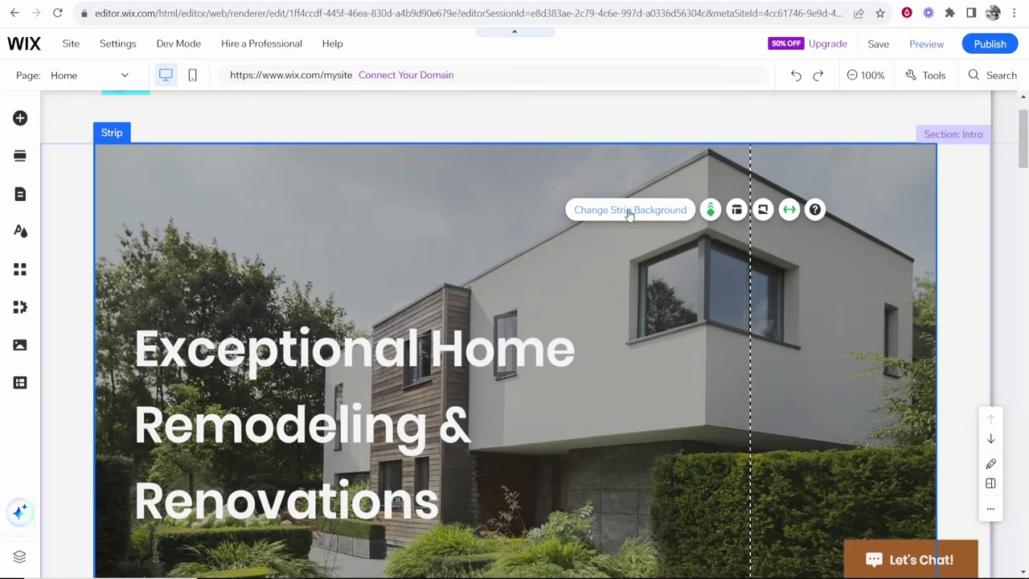
left_click(627, 212)
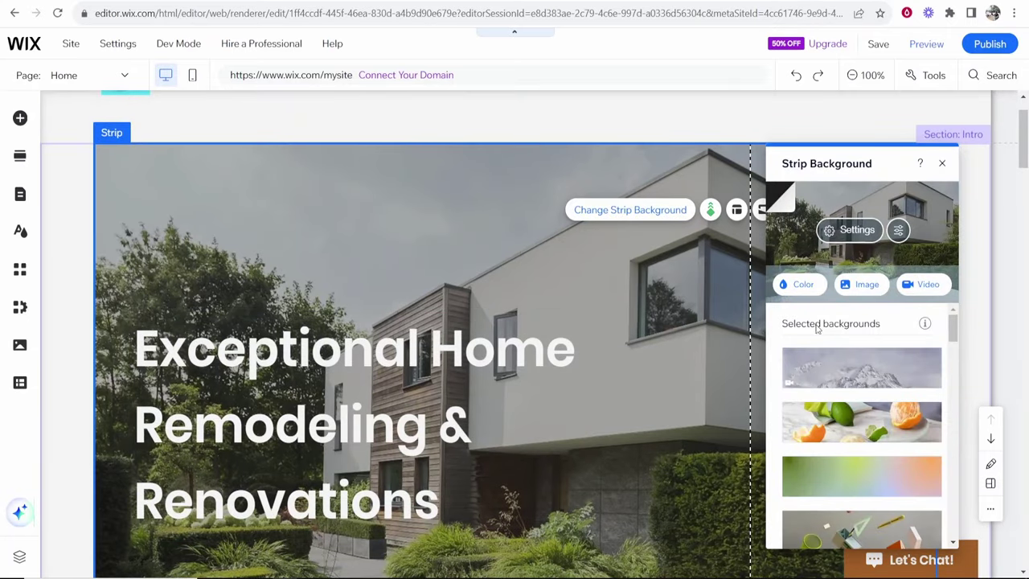
scroll(855, 349, "down", 3)
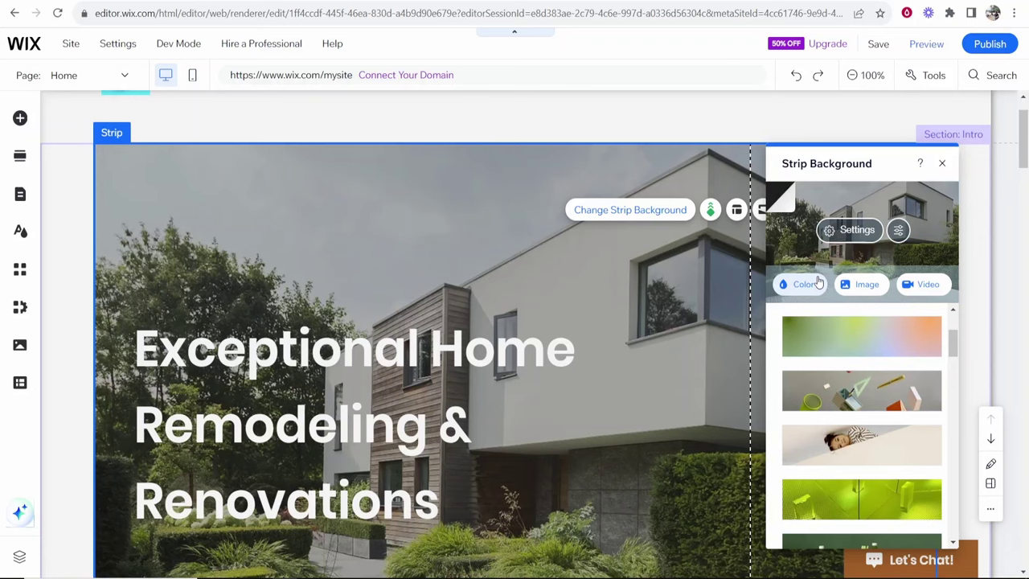
scroll(912, 351, "down", 2)
scroll(914, 360, "up", 4)
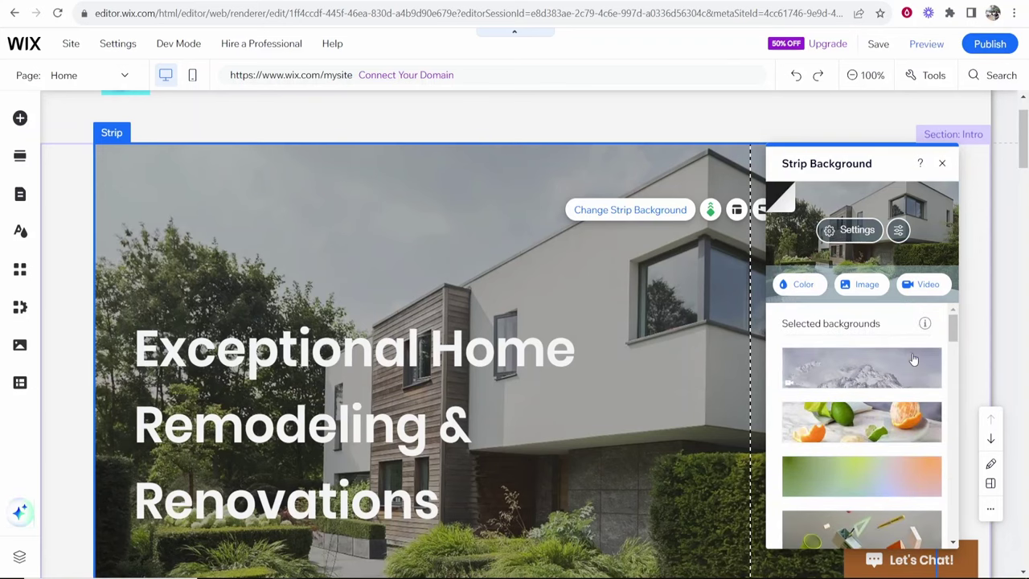
left_click(855, 233)
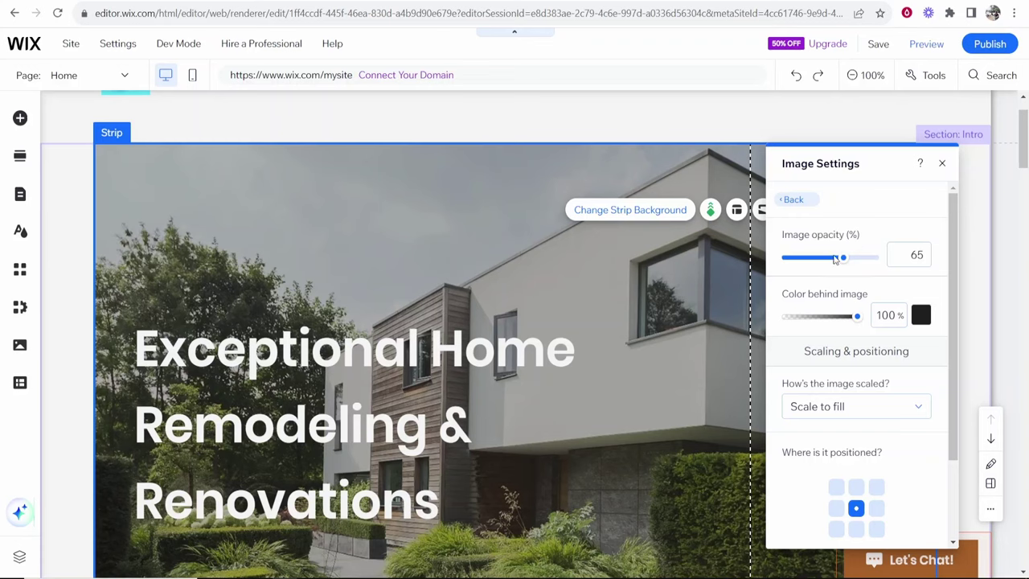
scroll(911, 356, "down", 2)
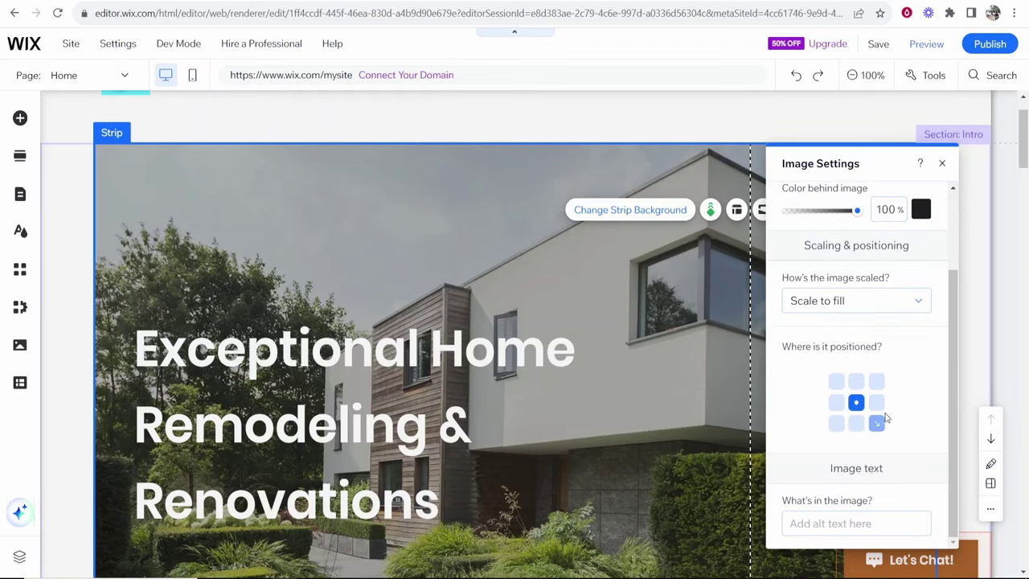
scroll(885, 418, "up", 2)
- Search Media from Wix for 'garden' and apply the lawn path photo as the strip background
left_click(787, 199)
left_click(866, 283)
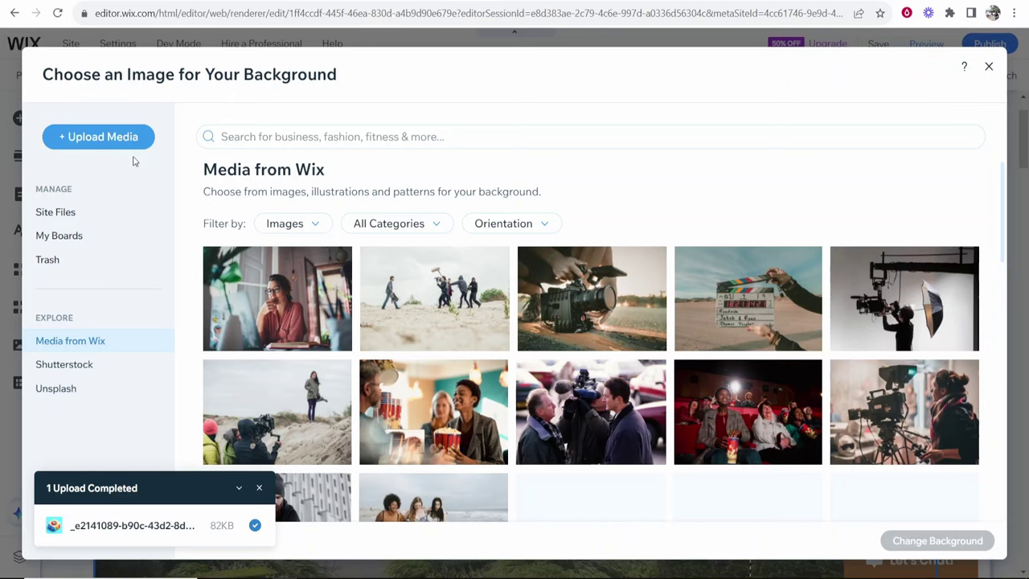
left_click(278, 136)
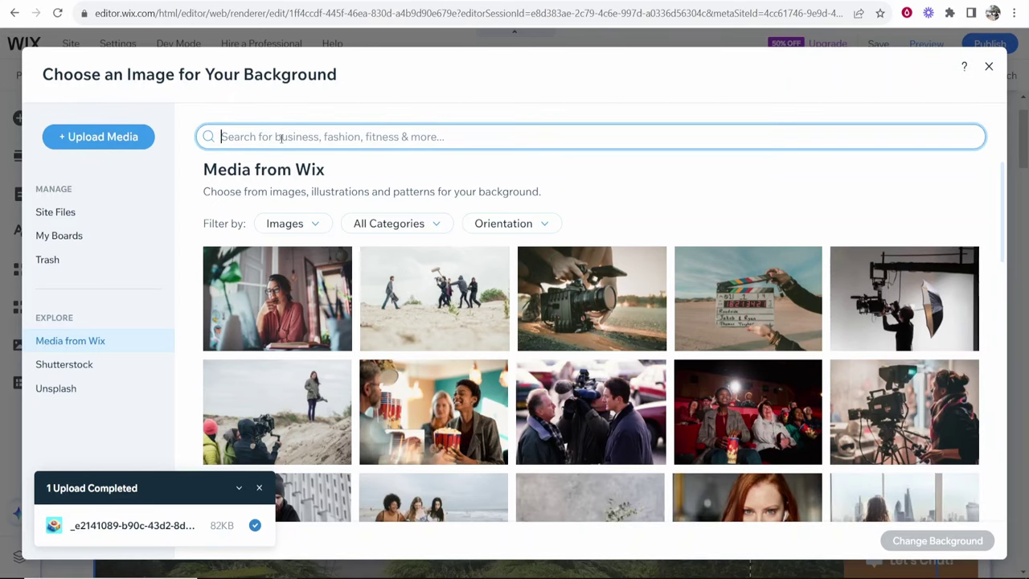
type("garde")
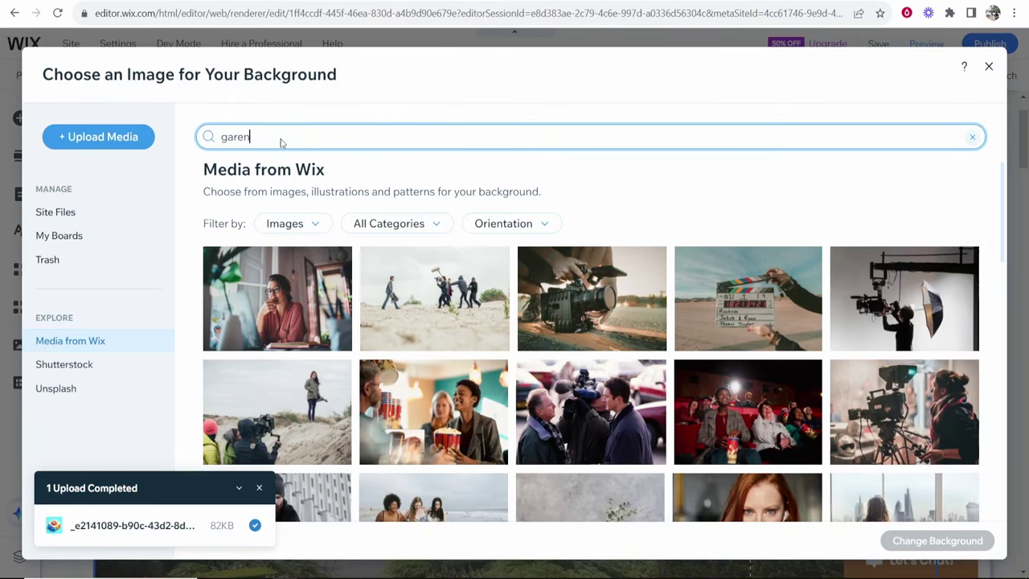
type("n")
key("Return")
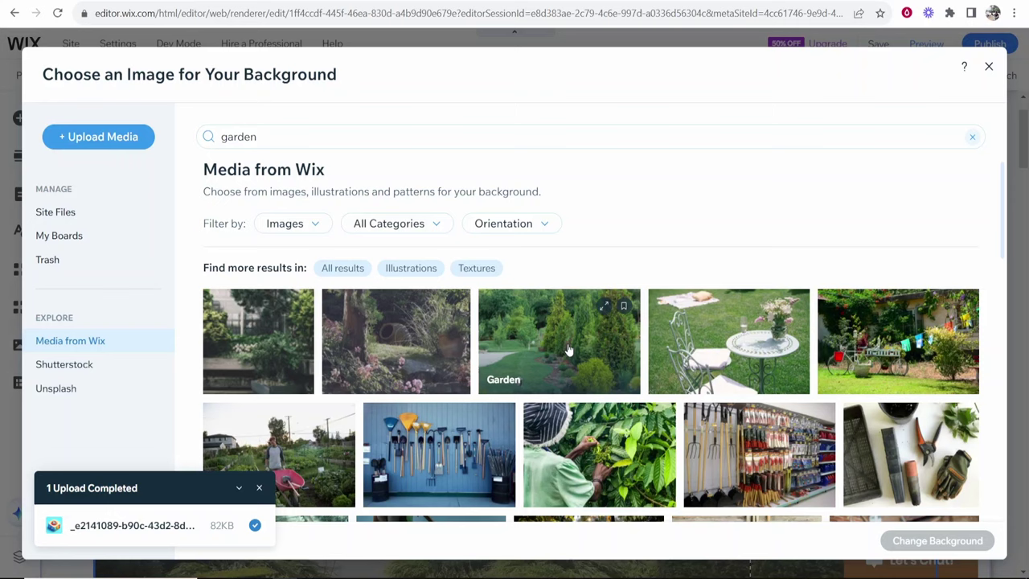
left_click(568, 350)
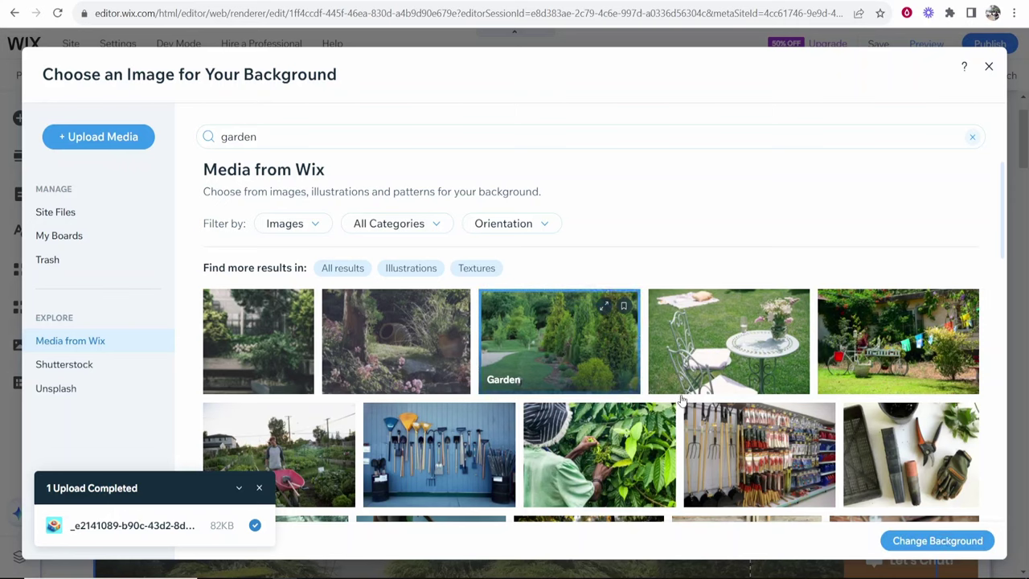
left_click(932, 540)
- Replace the hero heading text with 'We will create your dream garden!'
left_click(940, 163)
scroll(388, 316, "down", 2)
left_click(388, 317)
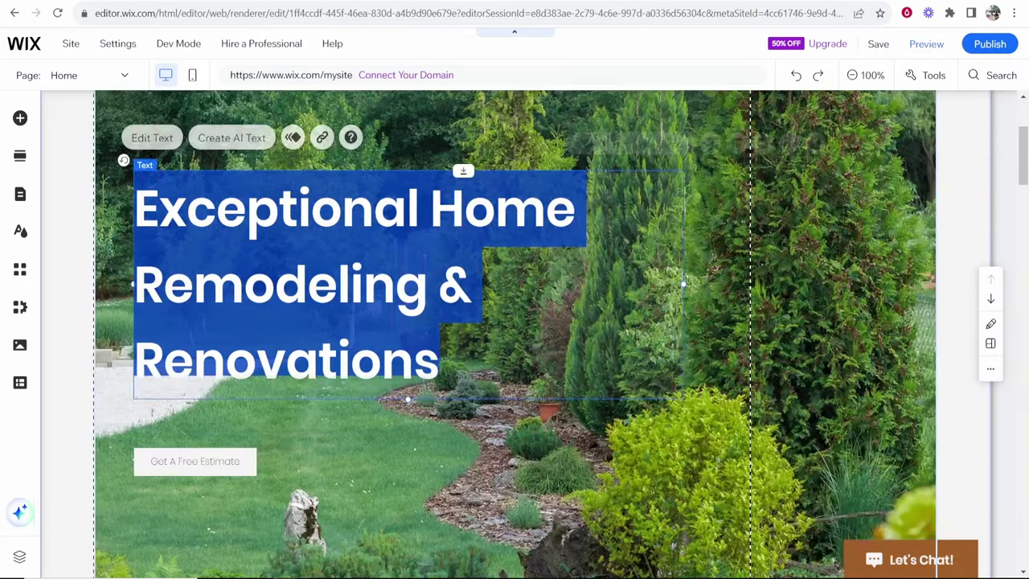
double_click(673, 388)
type("We")
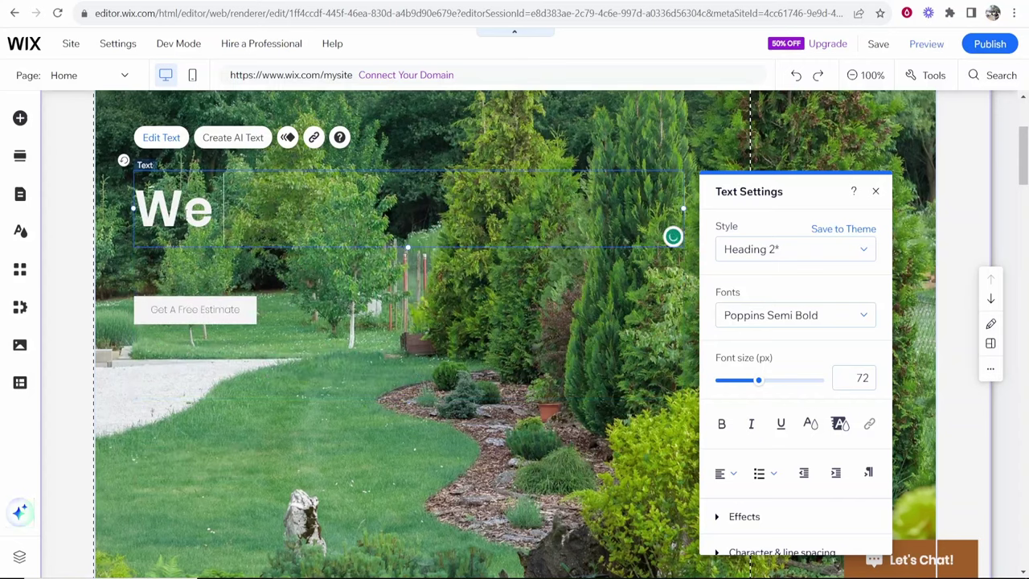
type(" will create your d")
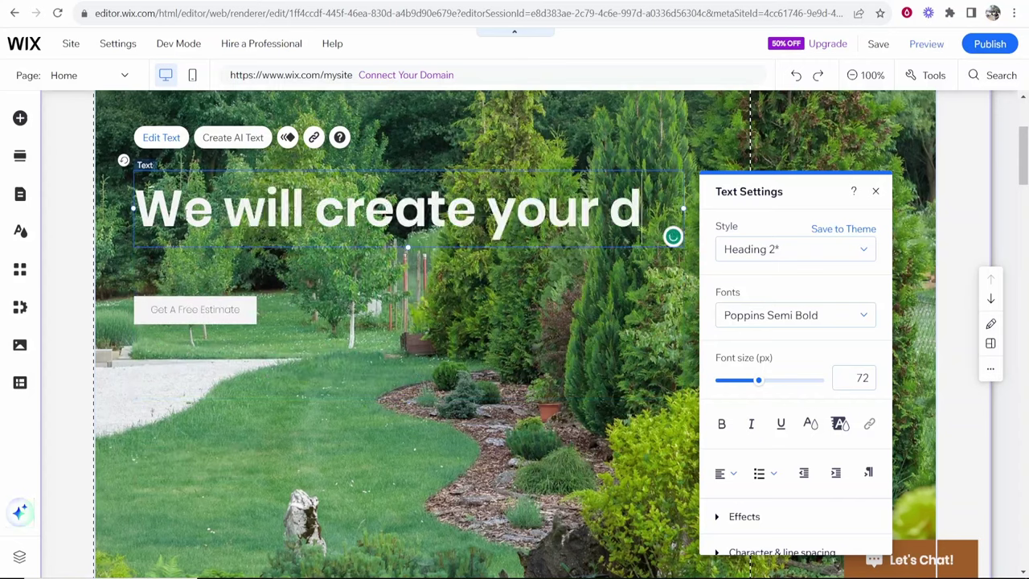
key("BackSpace")
type("dream garden!")
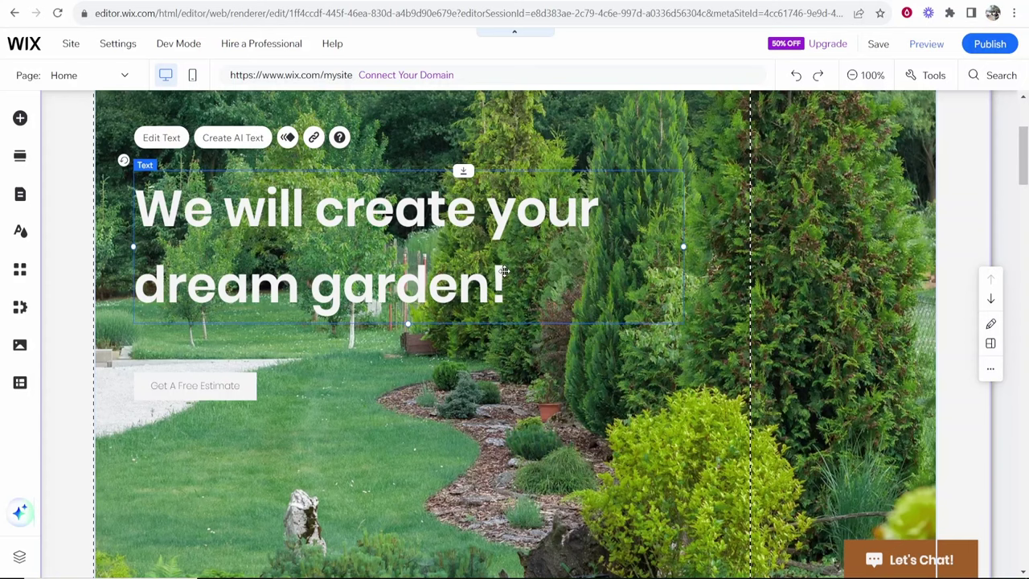
- Select all of the heading text and set it to bold
key("ctrl+a")
left_click(672, 312)
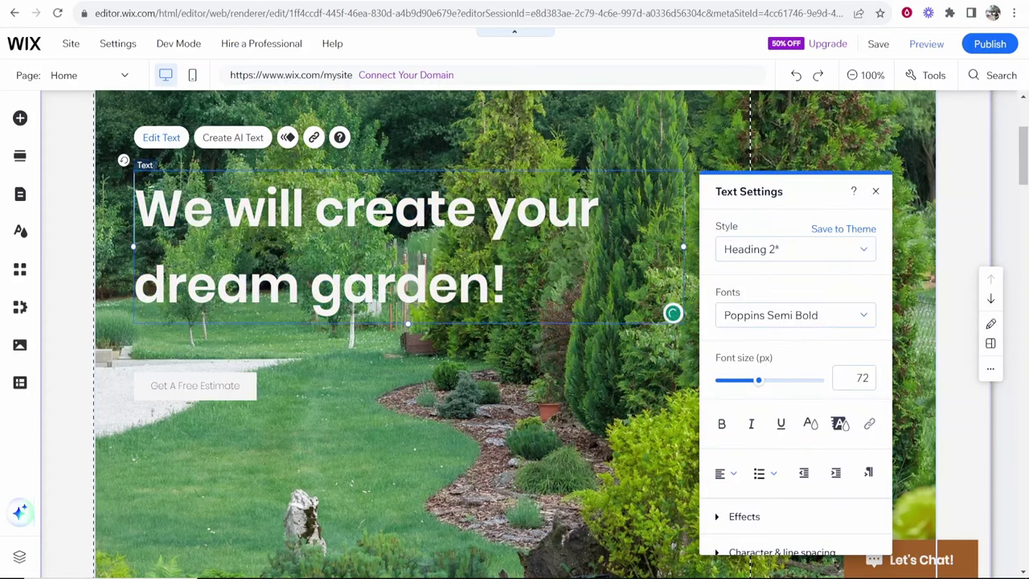
key("ctrl+a")
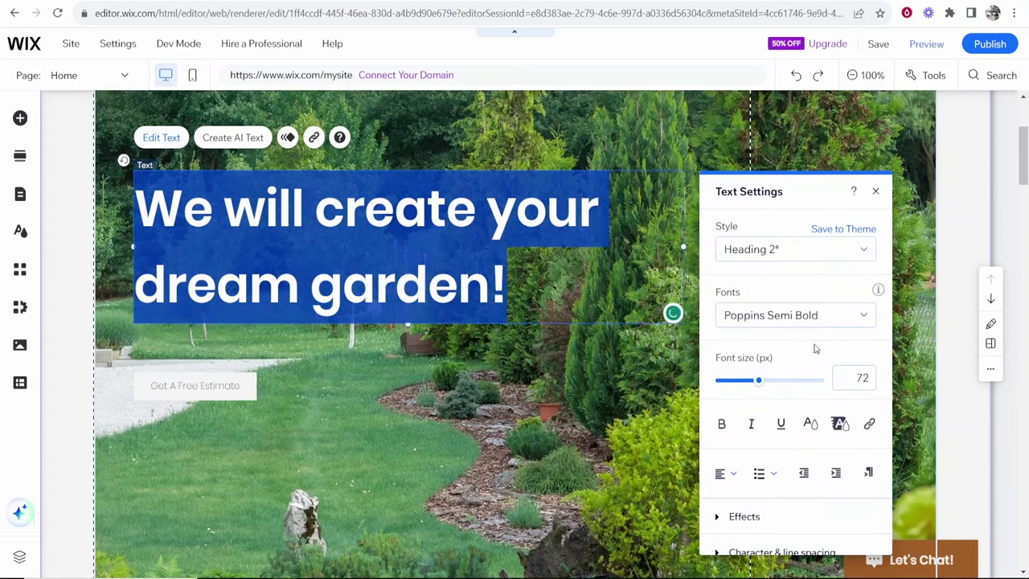
left_click(721, 424)
- Try a text effect preset on the heading, then remove it again
scroll(771, 450, "down", 1)
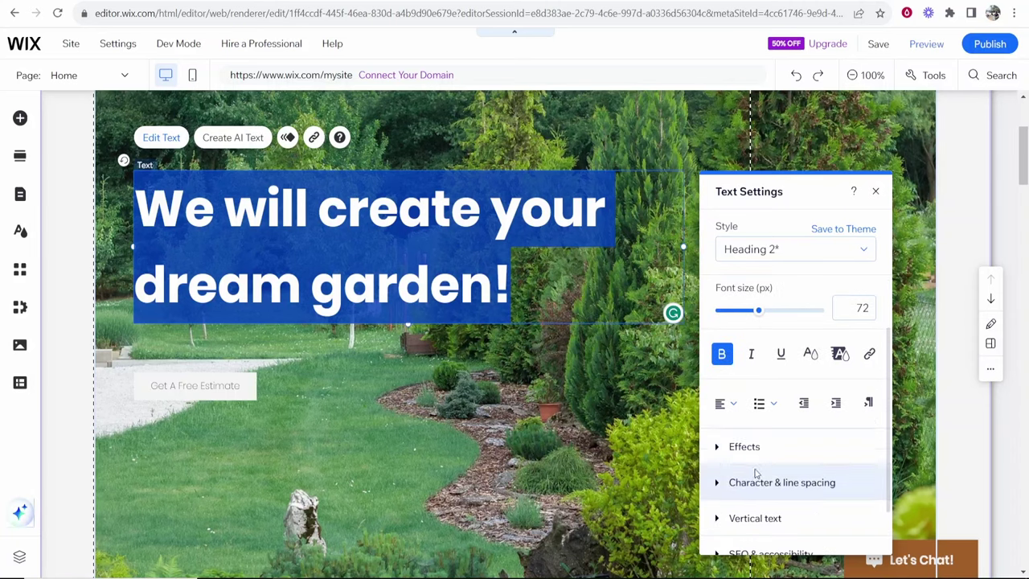
left_click(728, 459)
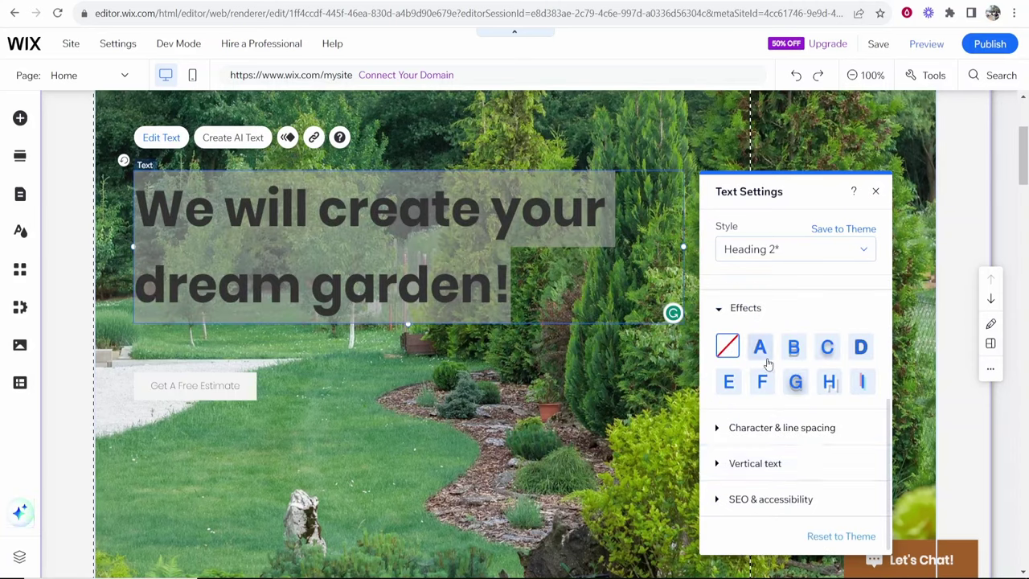
left_click(828, 381)
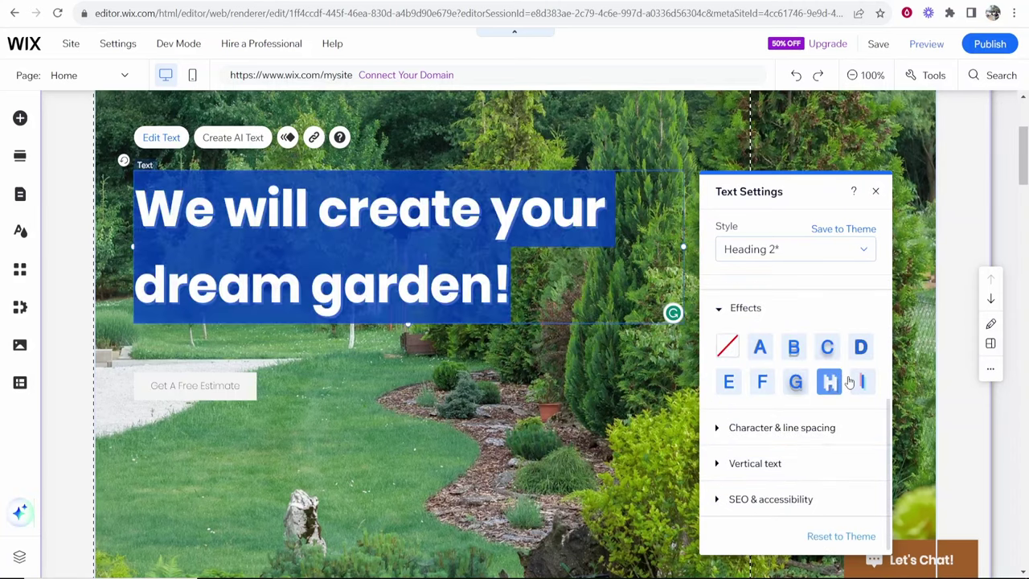
left_click(726, 346)
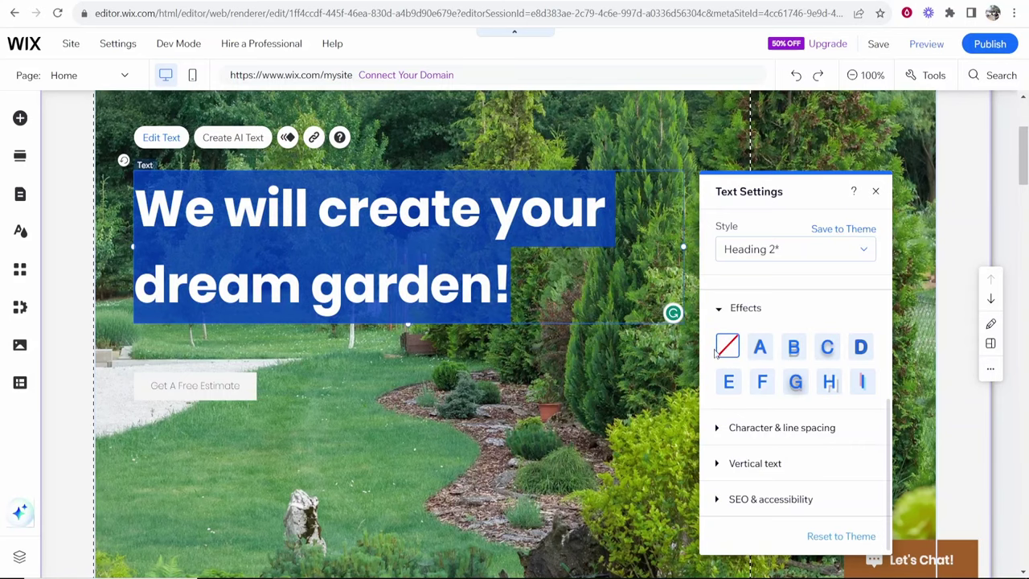
left_click(216, 191)
- Set the dream garden heading's text alignment to Center
double_click(216, 191)
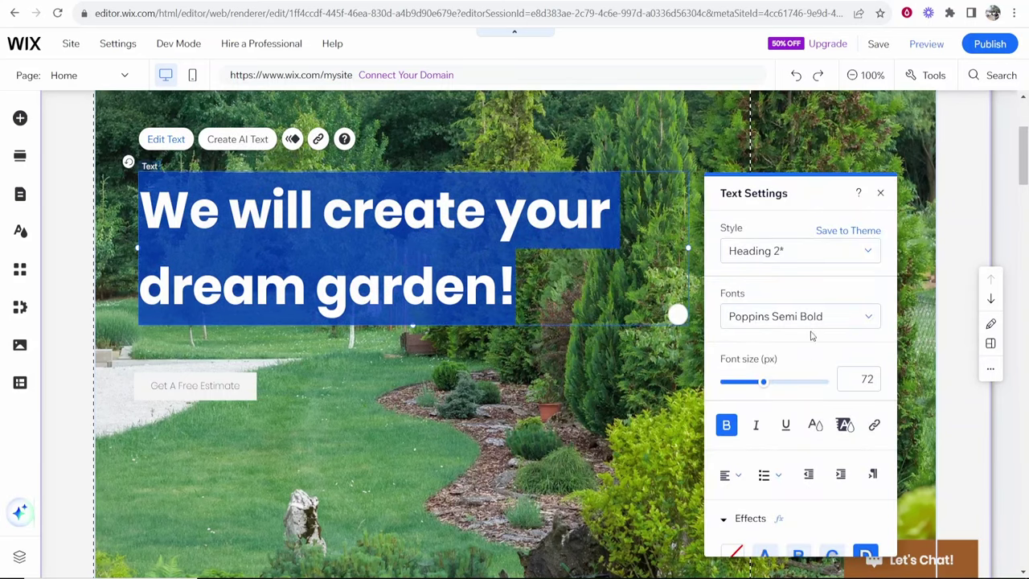
scroll(810, 353, "down", 2)
scroll(840, 321, "up", 1)
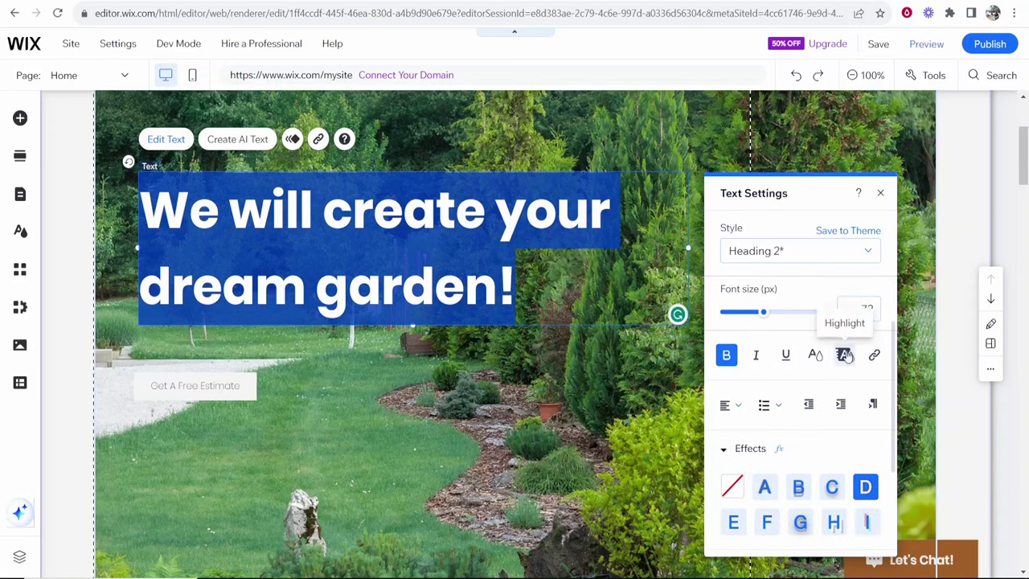
scroll(829, 402, "down", 2)
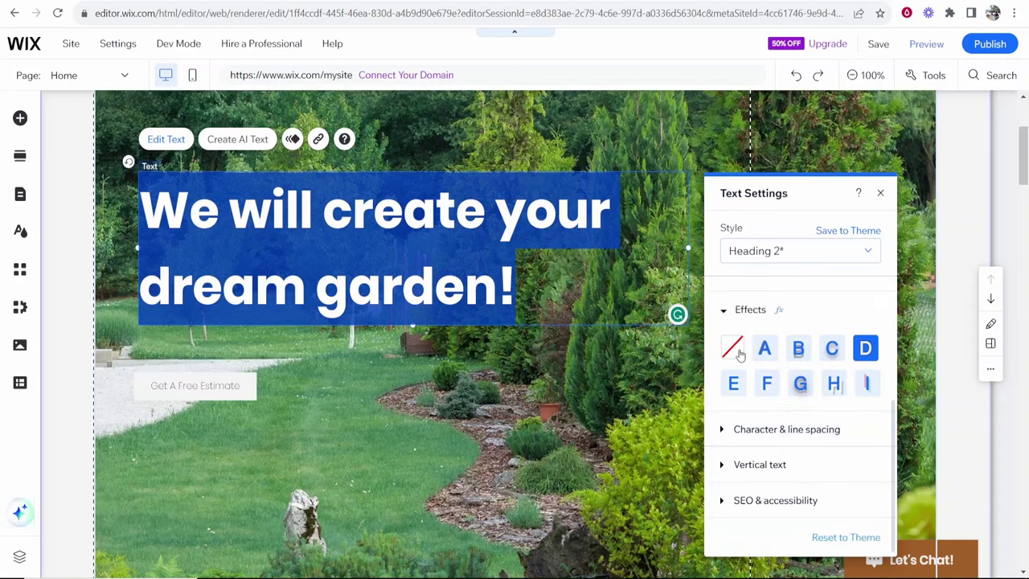
left_click(453, 285)
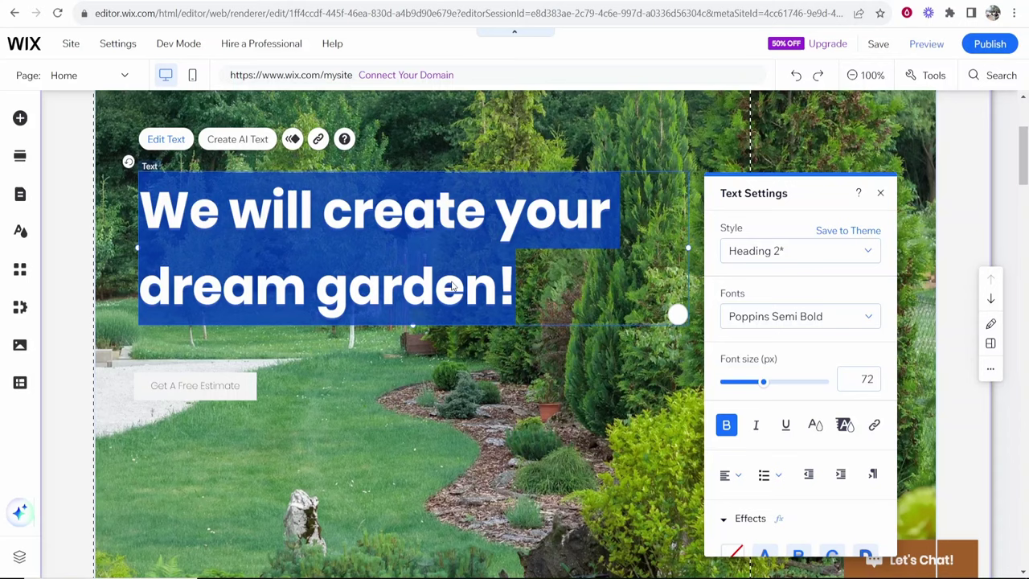
left_click(772, 476)
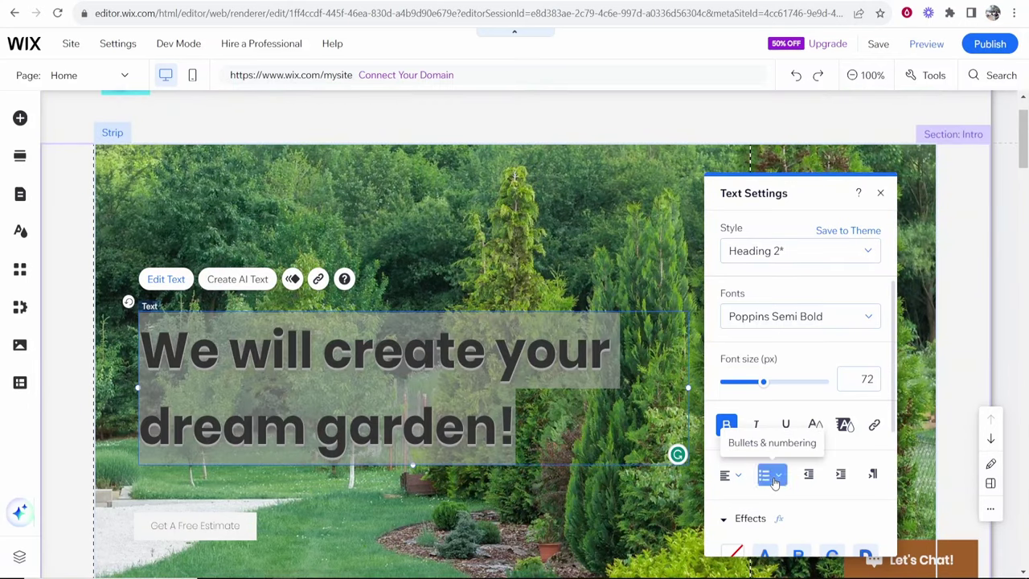
left_click(775, 480)
left_click(730, 475)
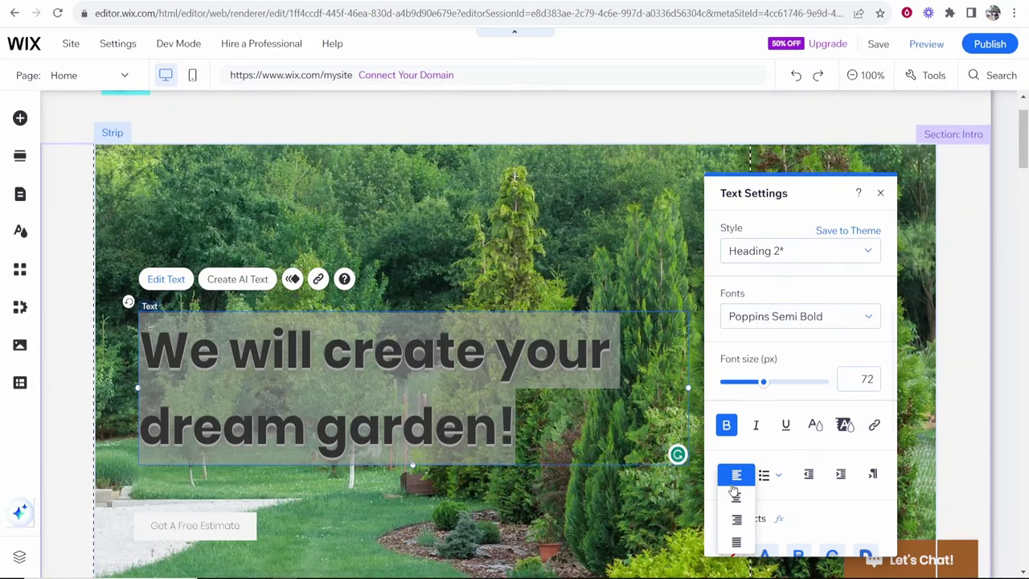
left_click(736, 498)
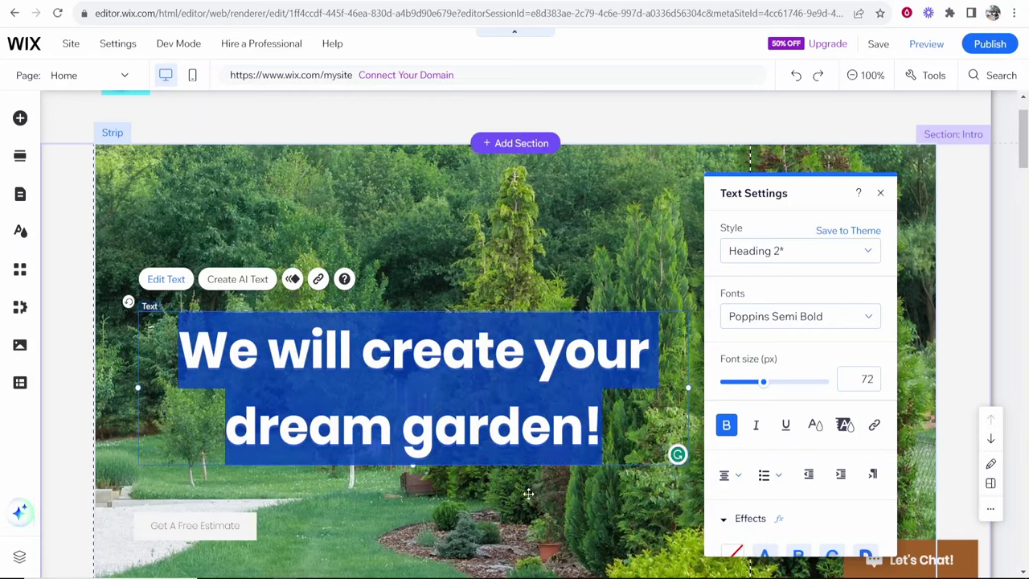
- Move the dream garden heading up toward the top centre of the hero
scroll(531, 305, "down", 1)
left_click(530, 306)
left_click_drag(448, 258, 547, 213)
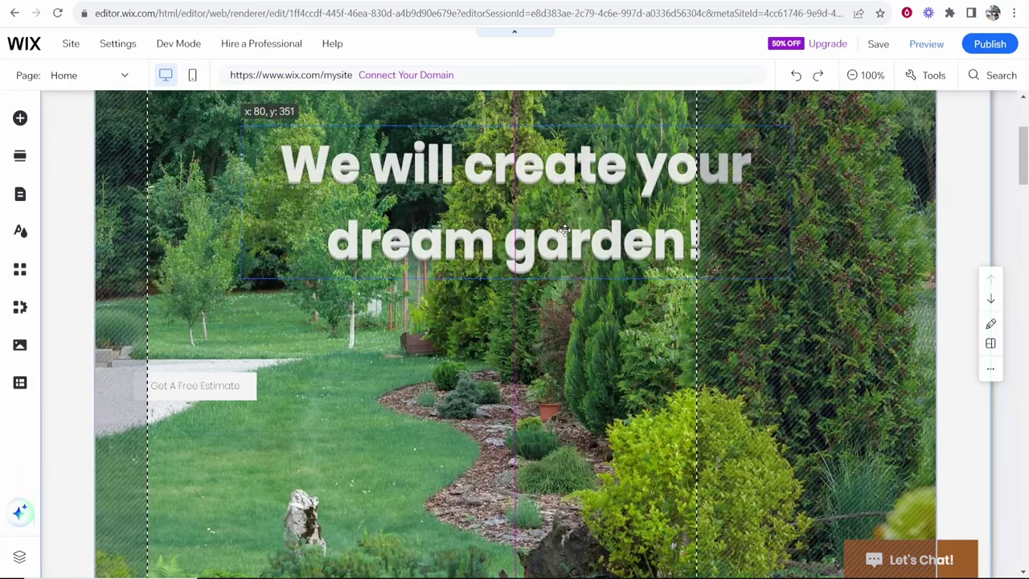
scroll(577, 417, "up", 3)
left_click_drag(577, 386, 578, 345)
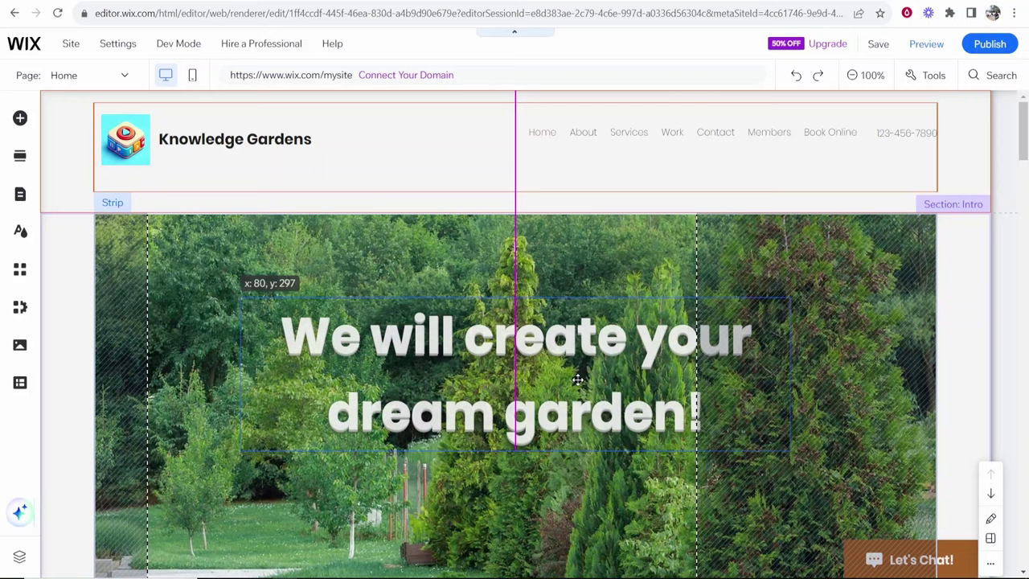
scroll(578, 345, "down", 3)
- Move the Get A Free Estimate button beneath the heading and enlarge it
left_click(199, 393)
left_click_drag(199, 393, 518, 282)
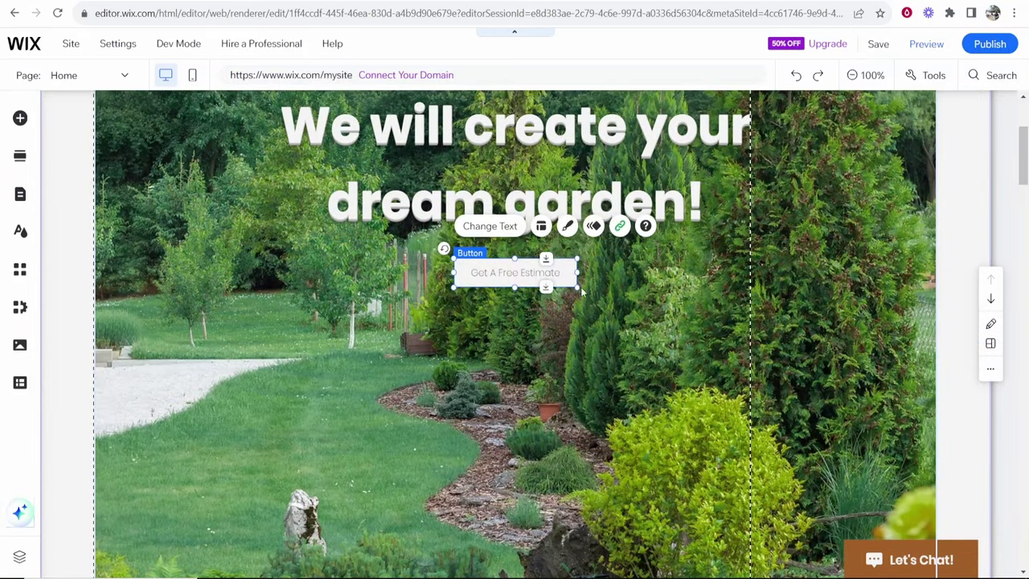
left_click_drag(595, 295, 535, 299)
- Change the button label to 'Get your free quote'
left_click(408, 238)
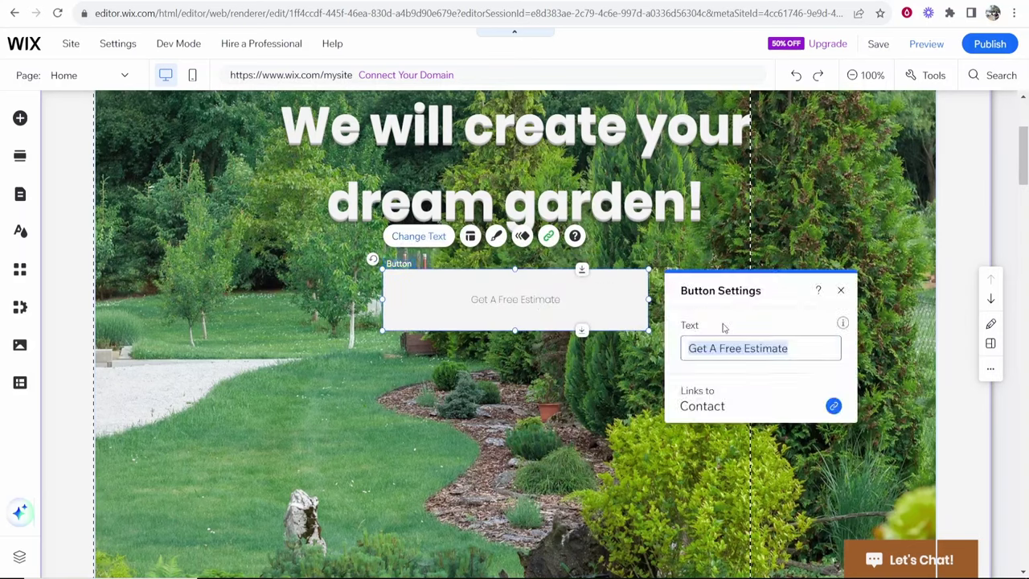
type("Get y")
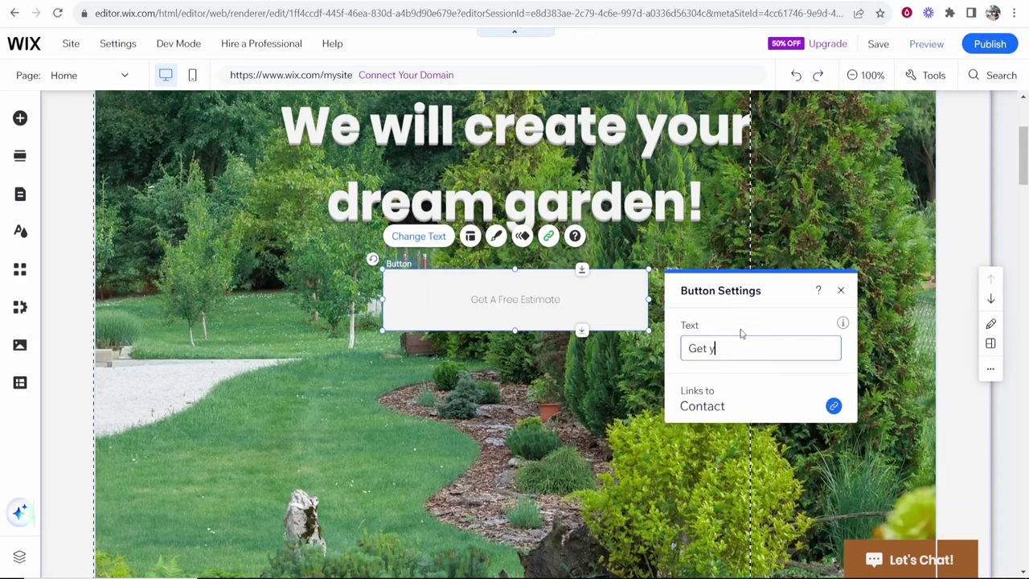
type("our free quote")
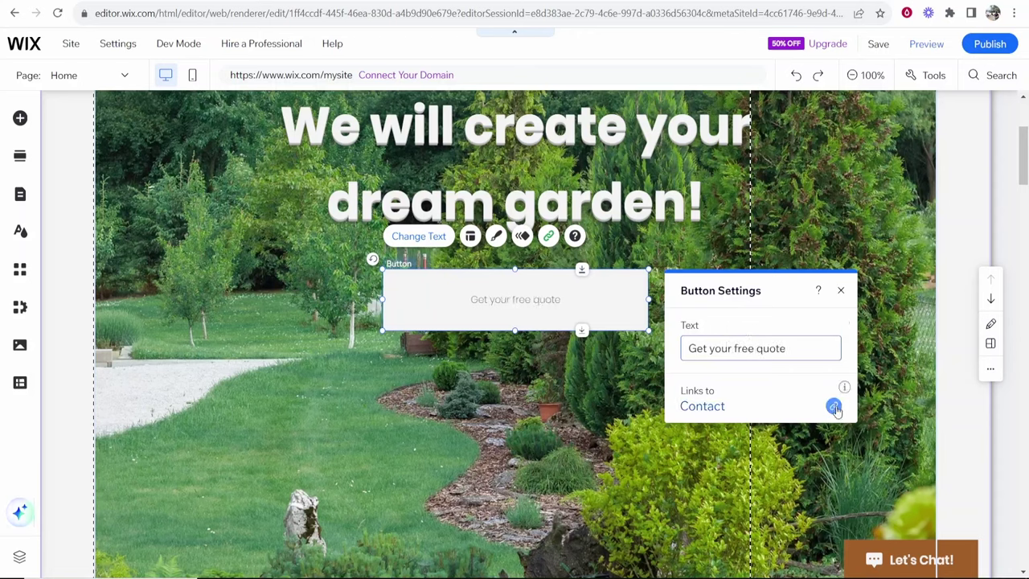
left_click(949, 237)
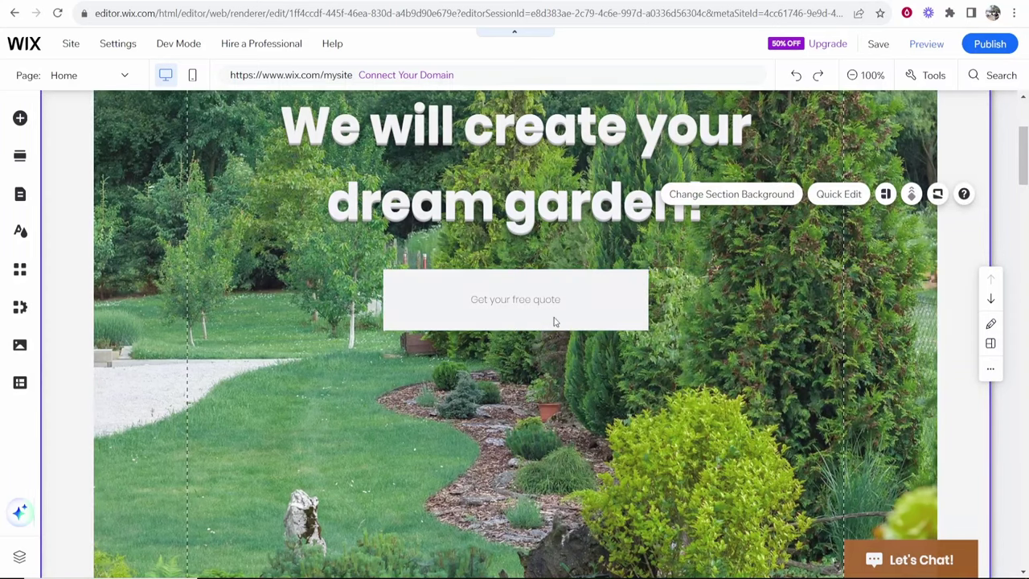
- Apply the yellow 'Find out More' design to the quote button and check its corner settings
left_click(553, 321)
left_click(496, 236)
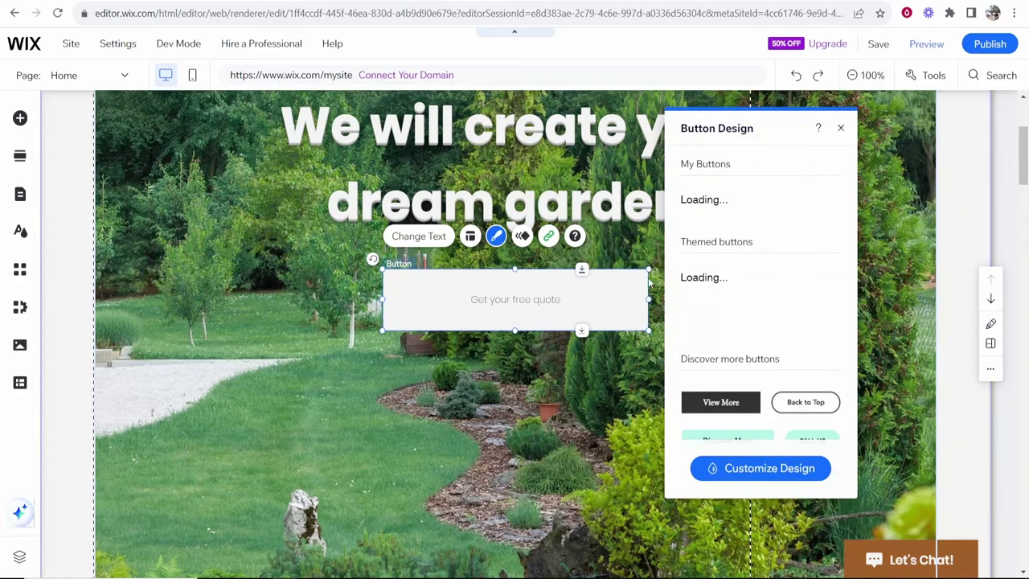
scroll(771, 393, "down", 2)
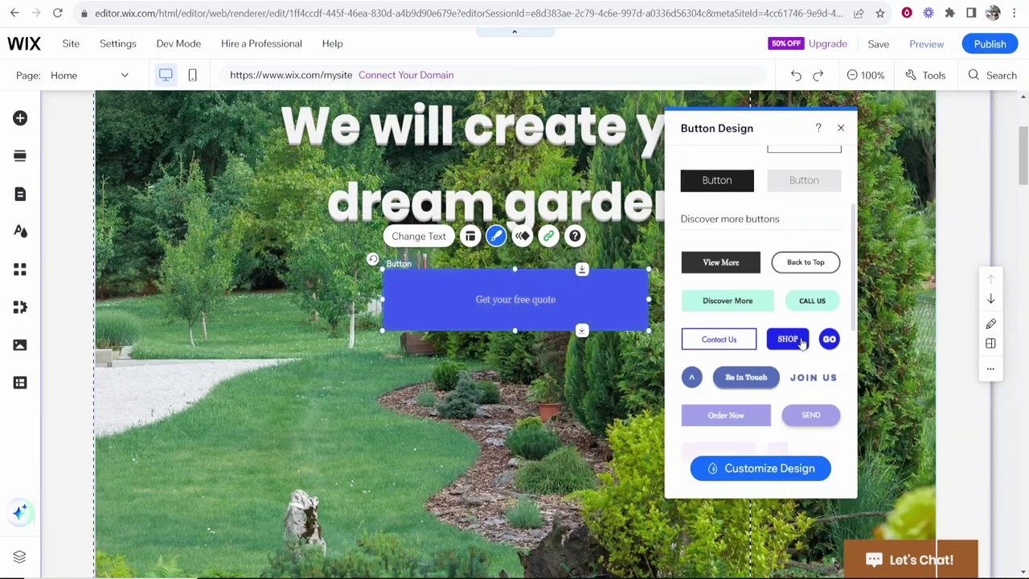
scroll(729, 404, "down", 2)
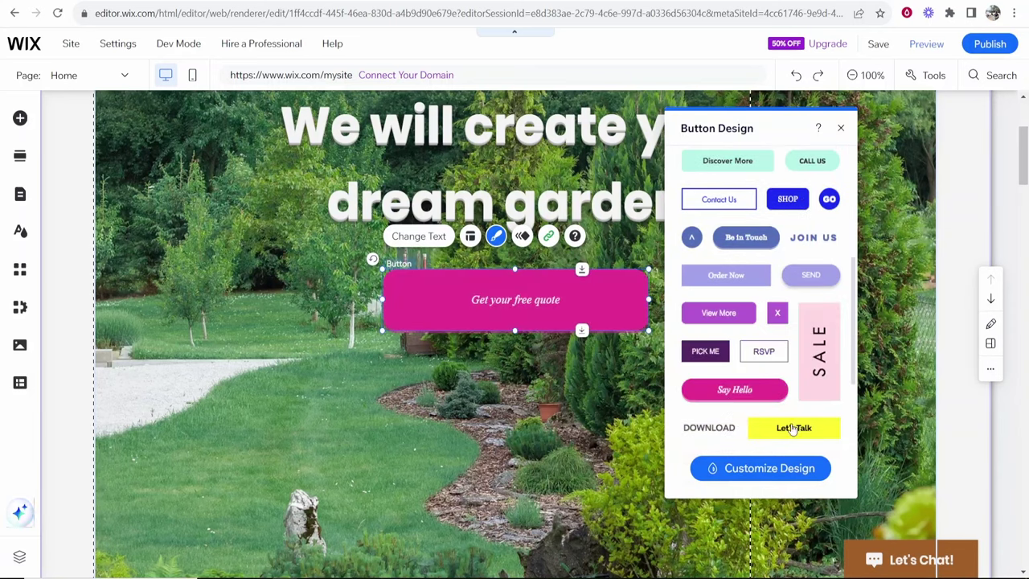
scroll(793, 430, "down", 1)
left_click(747, 379)
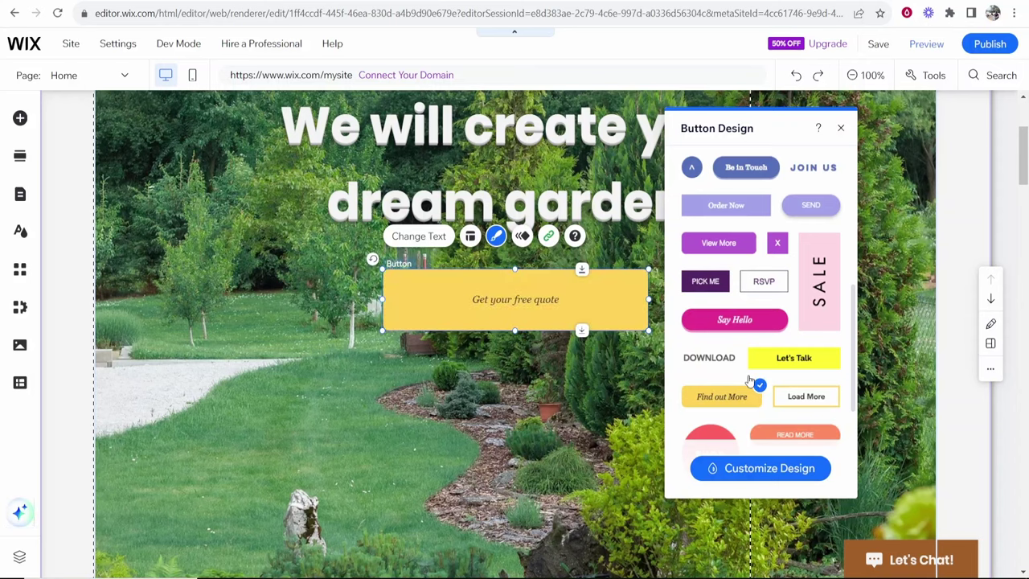
scroll(776, 426, "down", 1)
left_click(776, 470)
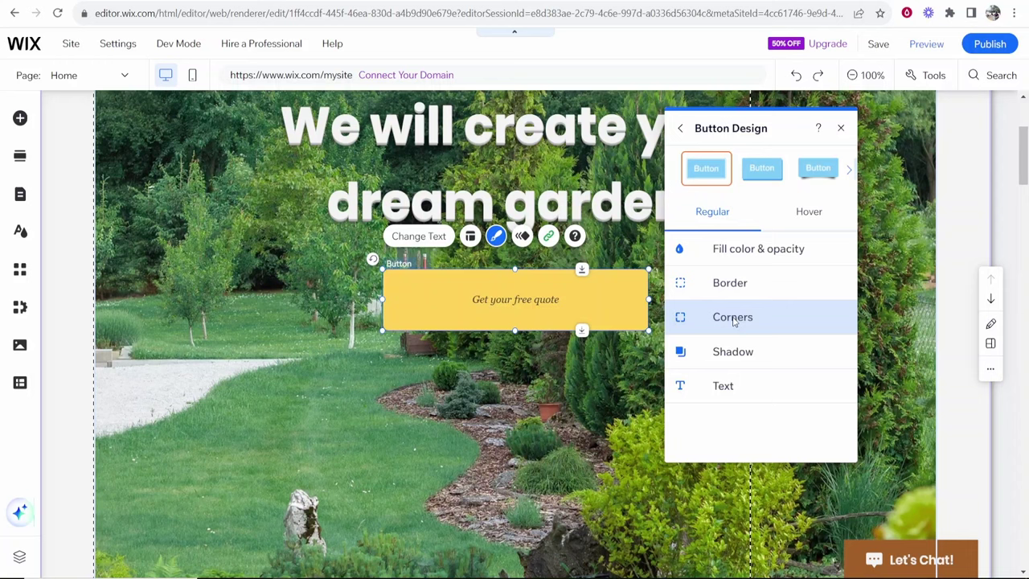
left_click(733, 319)
left_click(611, 346)
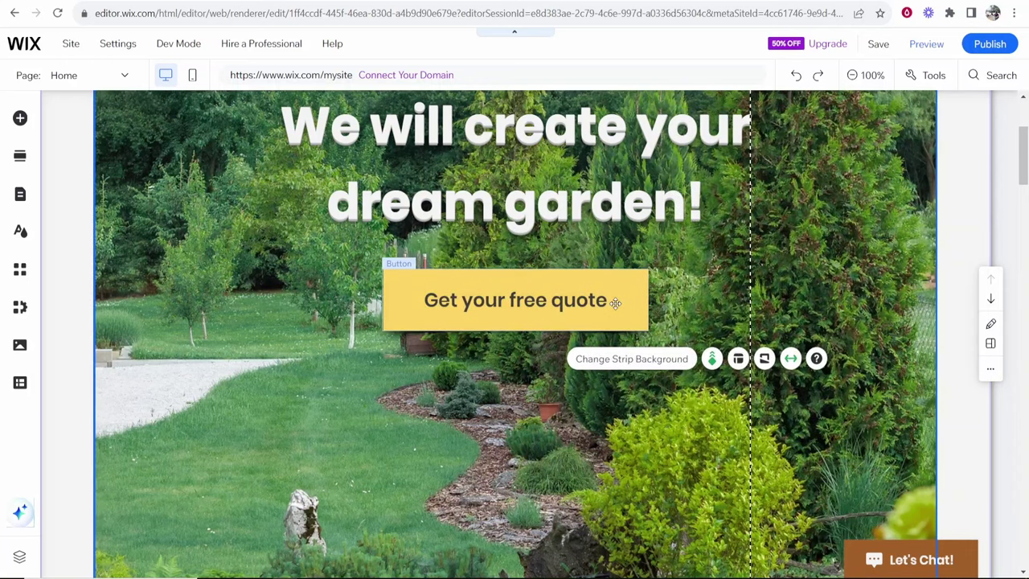
- Drag the garden hero strip's bottom edge up to shorten it
scroll(607, 281, "up", 3)
scroll(415, 235, "down", 5)
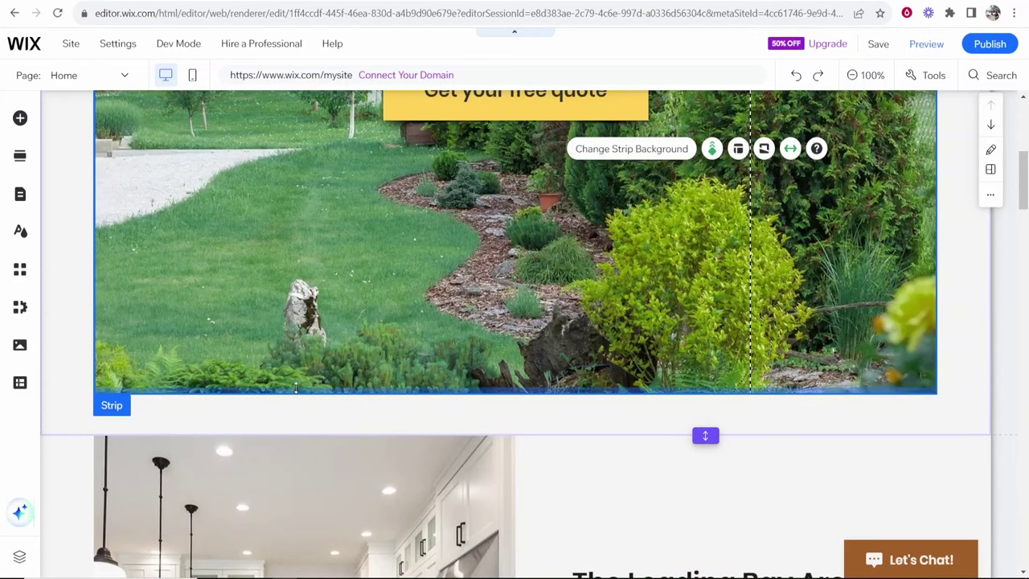
left_click_drag(296, 388, 320, 207)
scroll(448, 304, "up", 5)
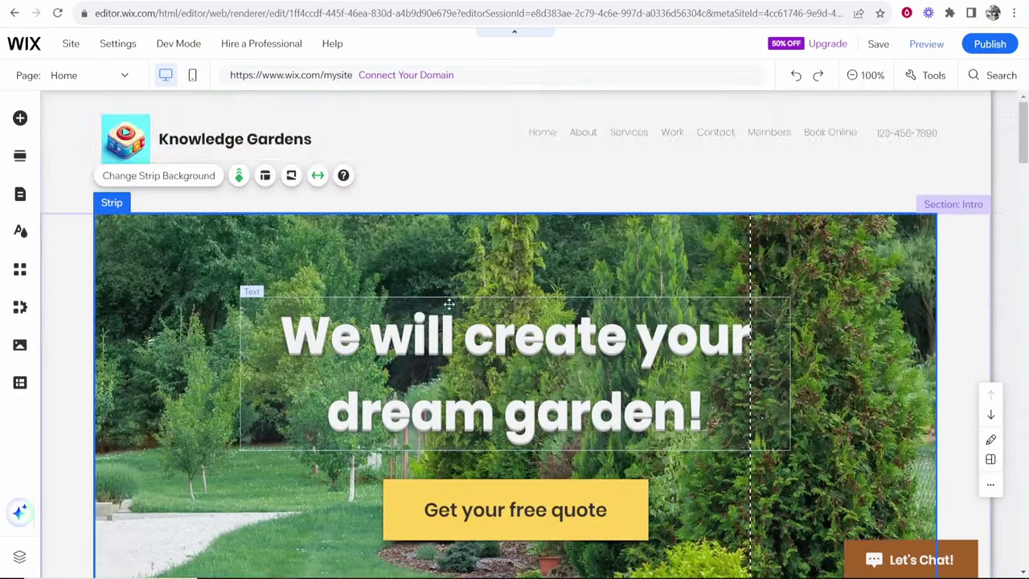
scroll(449, 304, "down", 1)
scroll(482, 161, "up", 1)
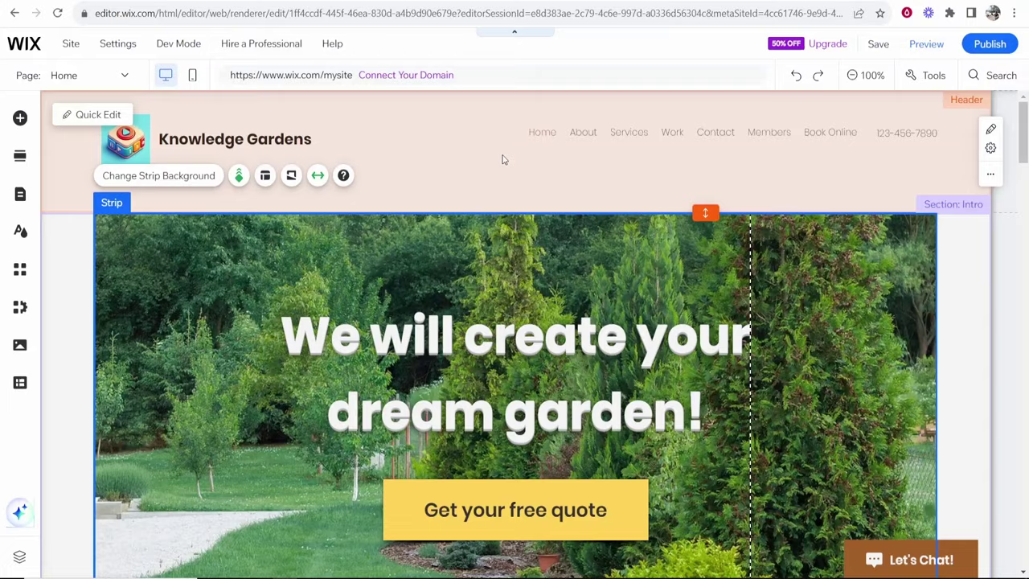
scroll(503, 159, "down", 3)
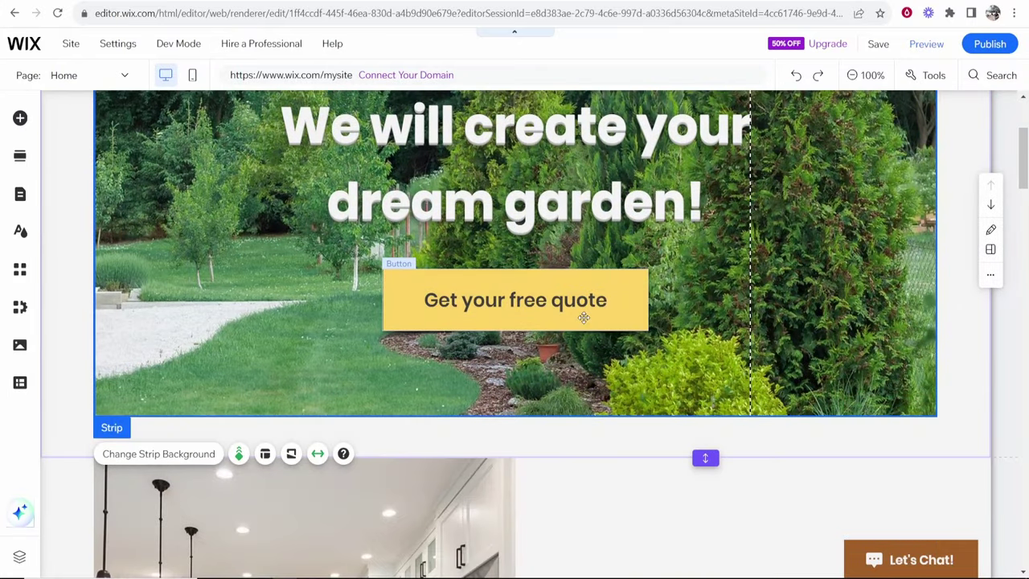
- Delete the About section containing the Leading Bay Area Remodeling Company heading
scroll(583, 318, "down", 1)
scroll(531, 314, "down", 2)
scroll(542, 317, "down", 3)
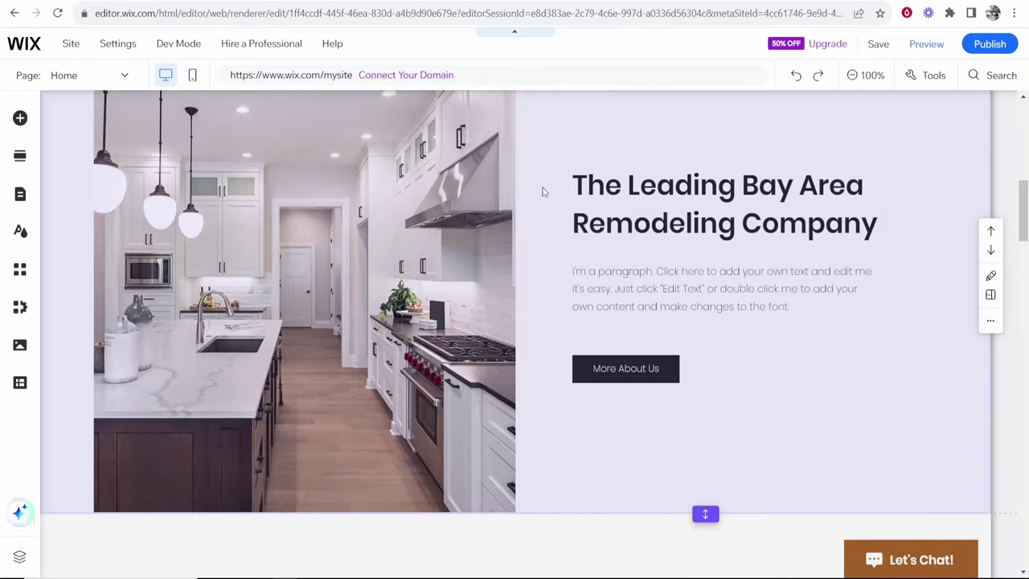
scroll(413, 279, "down", 1)
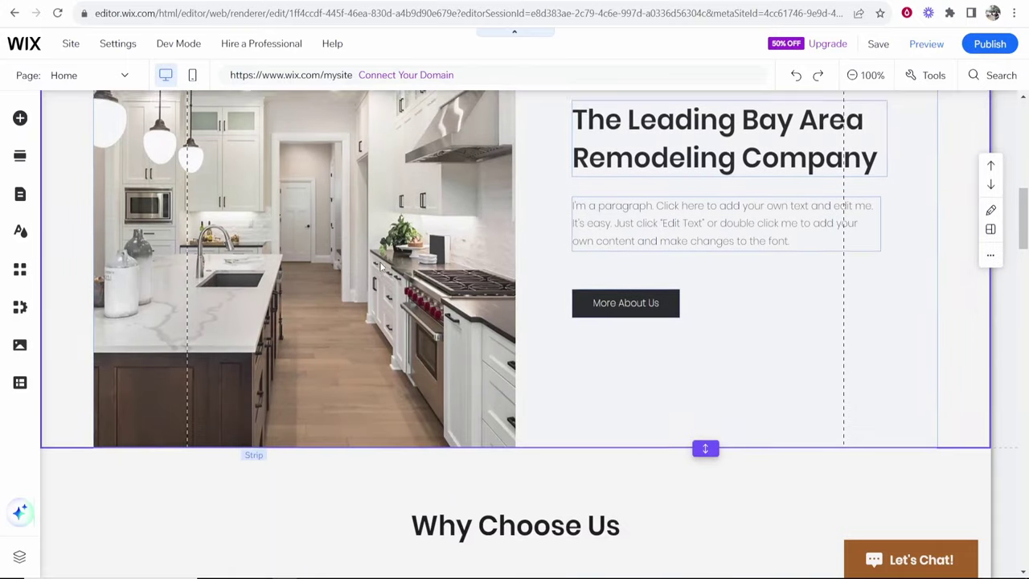
scroll(359, 297, "up", 2)
left_click(760, 271)
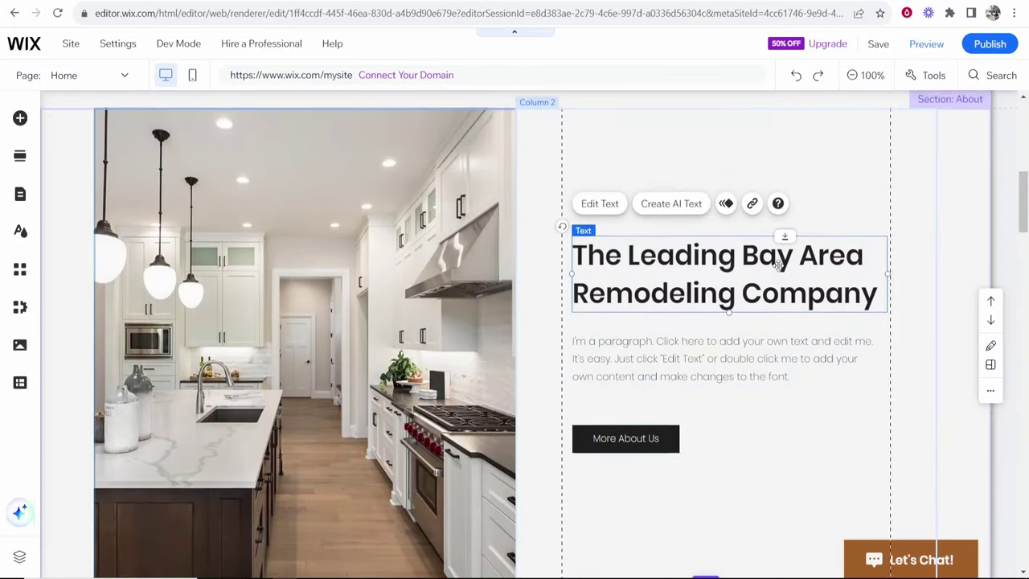
scroll(729, 271, "down", 4)
scroll(659, 314, "up", 2)
scroll(900, 230, "up", 3)
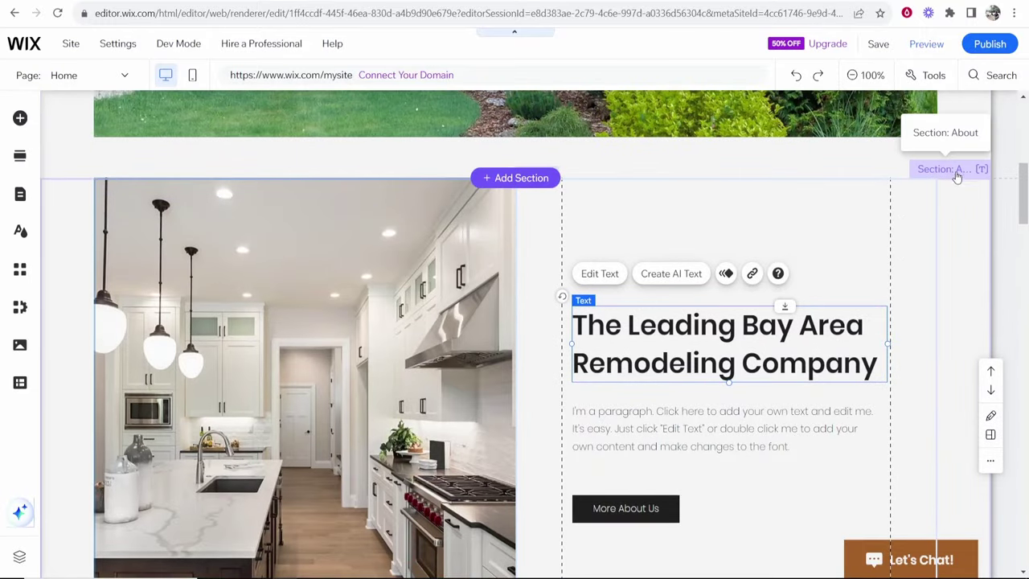
left_click(955, 170)
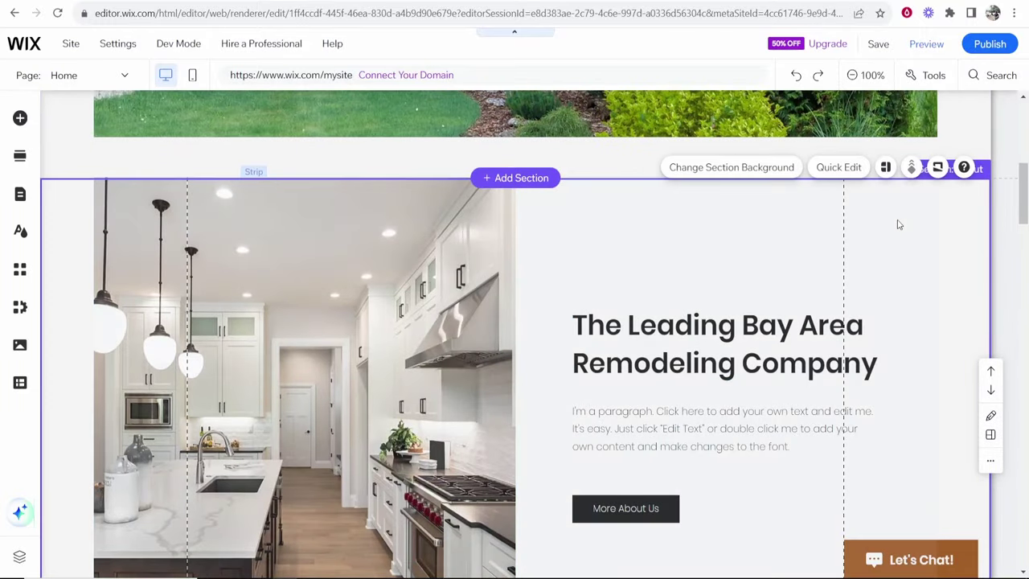
key("Delete")
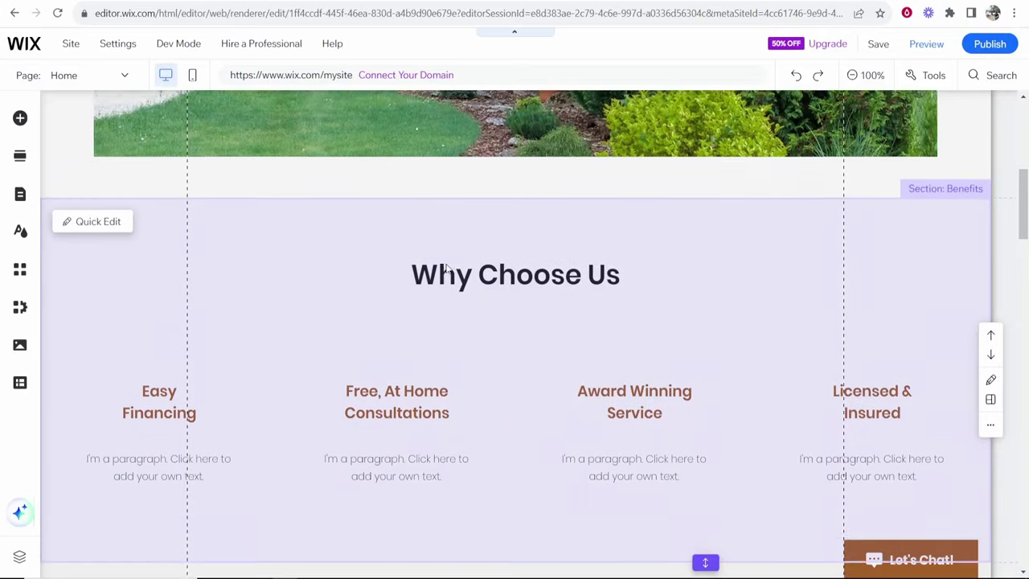
- Scroll through the Home page and back to the top to review the result
scroll(684, 230, "up", 1)
scroll(673, 230, "down", 4)
scroll(396, 241, "down", 6)
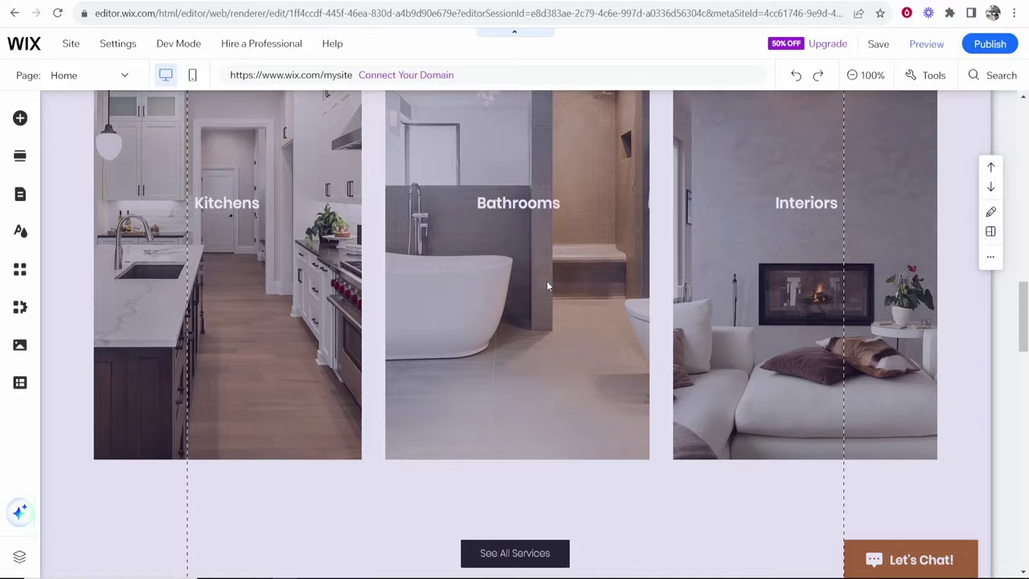
scroll(533, 219, "down", 4)
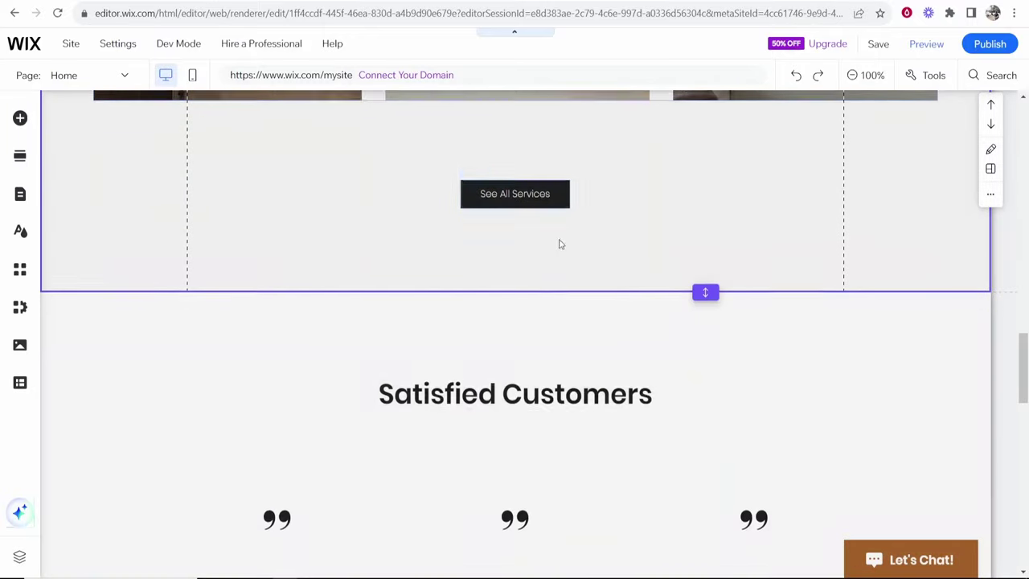
scroll(569, 238, "up", 10)
scroll(569, 238, "up", 6)
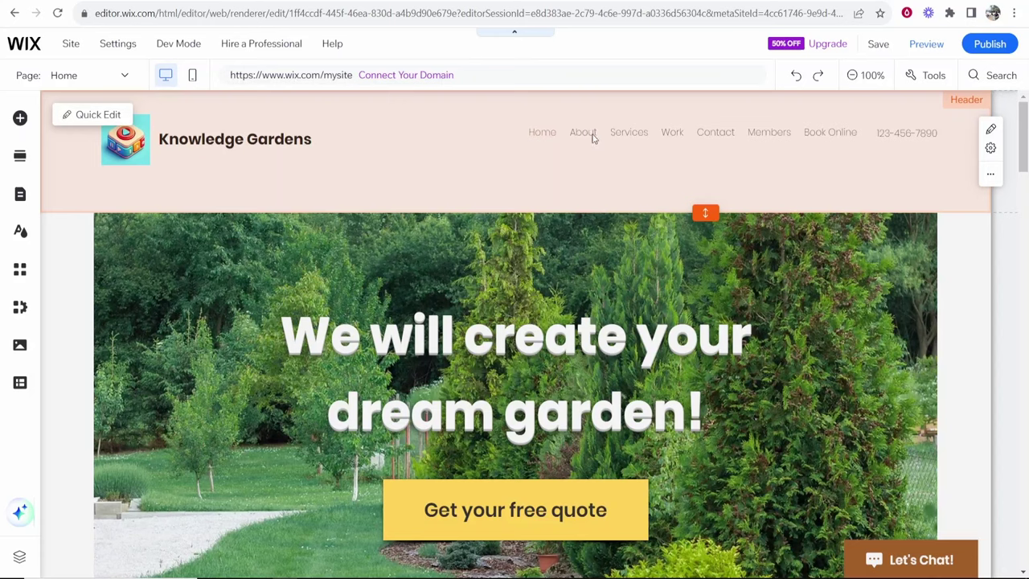
- Delete the Services page via Manage Pages and confirm
left_click(87, 77)
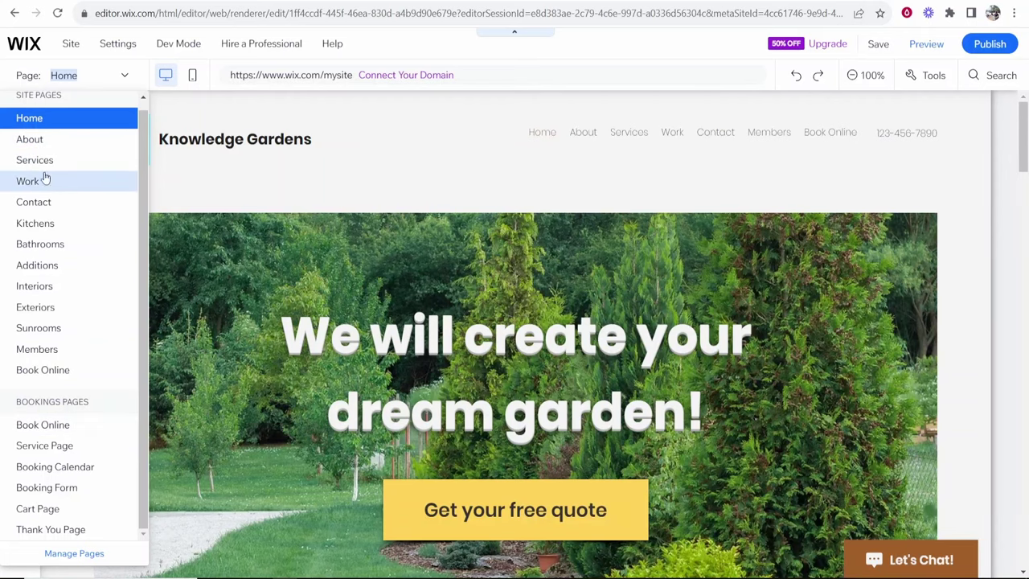
left_click(74, 554)
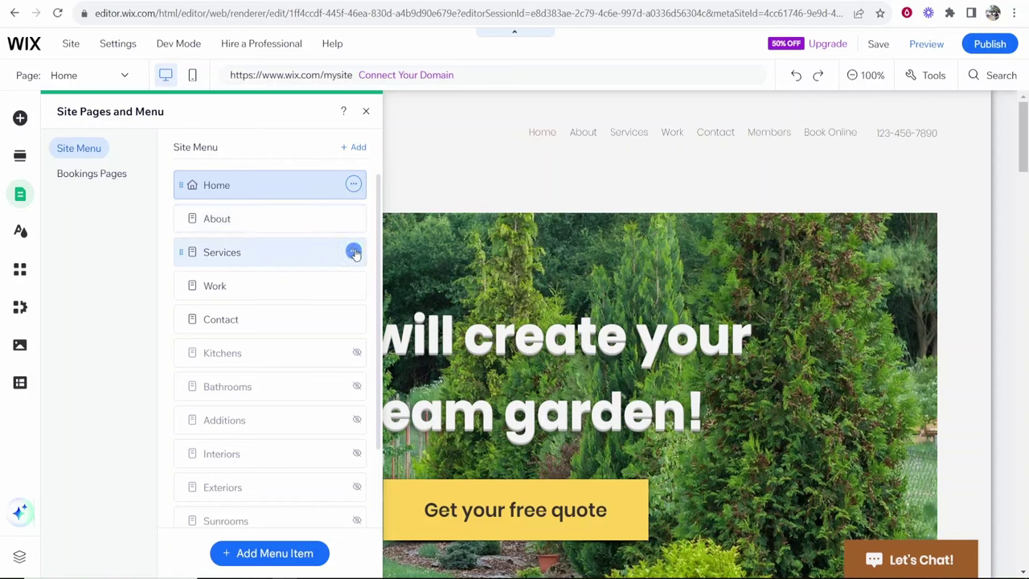
left_click(353, 252)
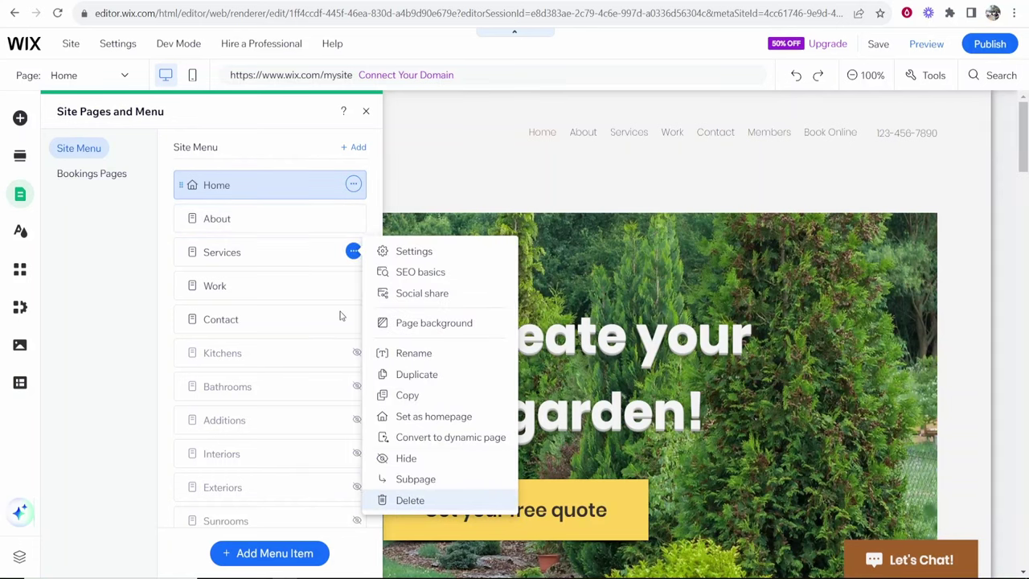
left_click(410, 500)
left_click(668, 358)
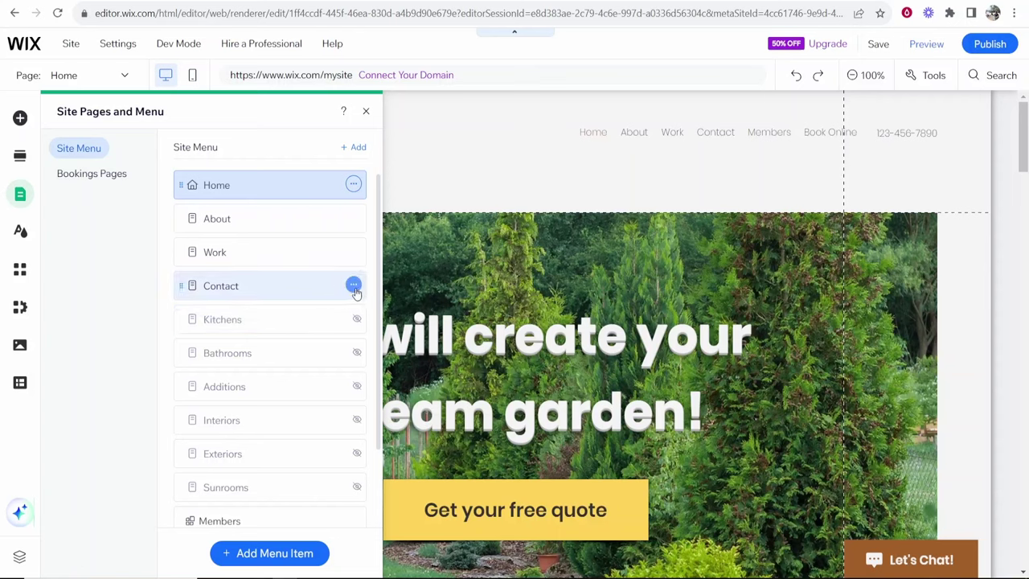
- Switch the editor to the About page
scroll(358, 323, "down", 1)
scroll(338, 274, "up", 1)
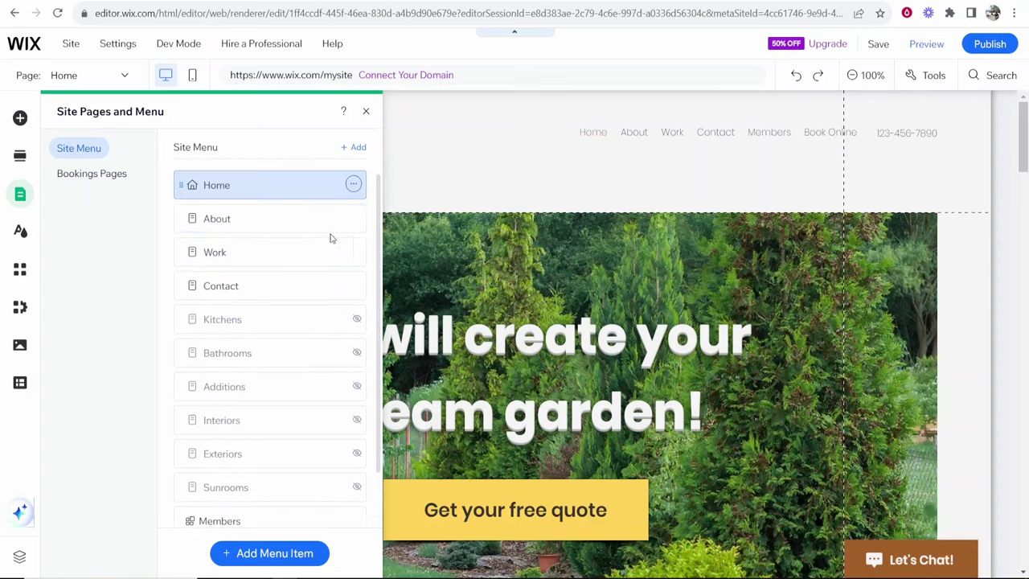
left_click_drag(281, 223, 231, 229)
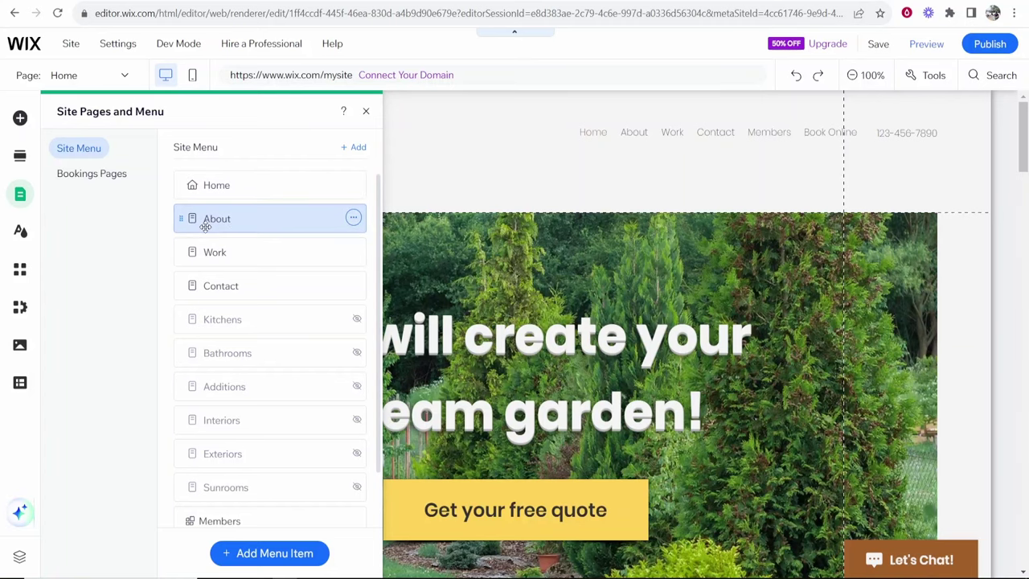
left_click(219, 217)
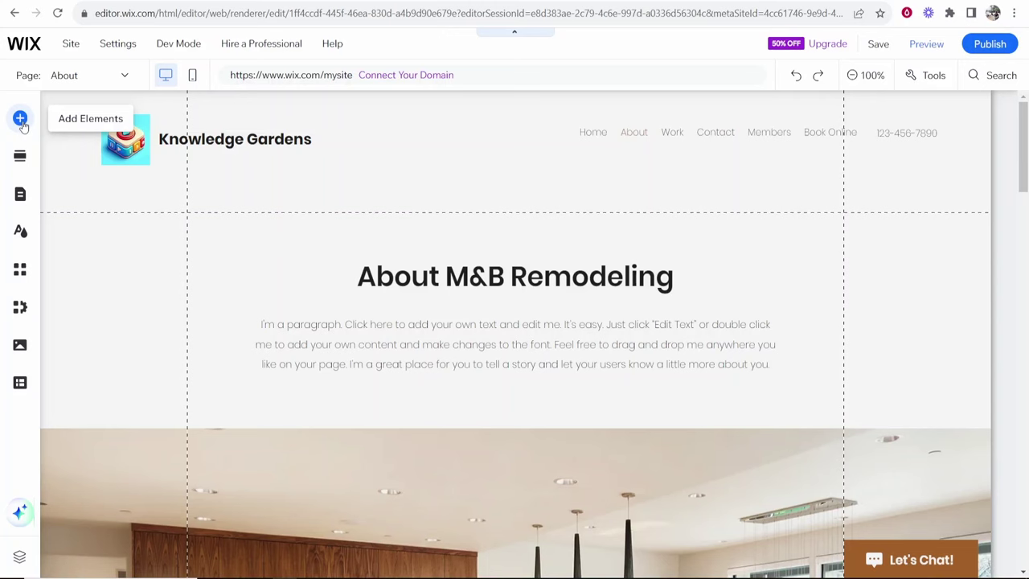
- Browse the Decorative, Gallery and Menu categories in Add Elements
left_click(21, 120)
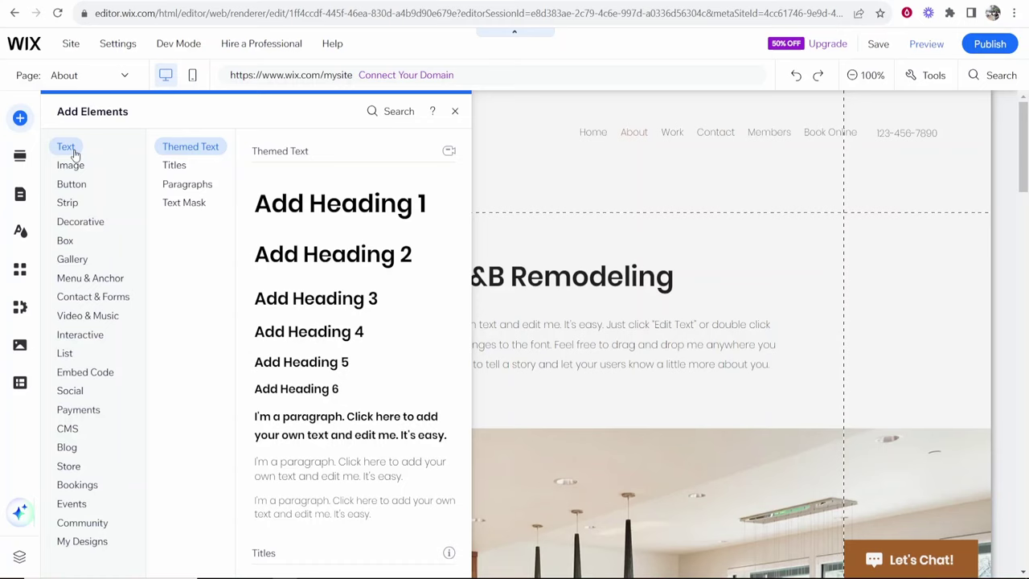
mouse_move(75, 192)
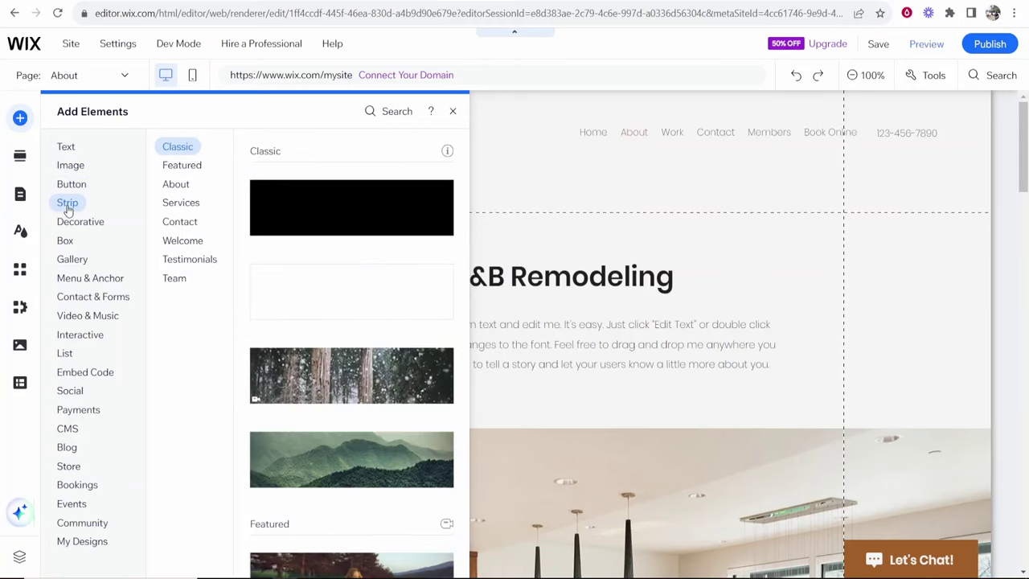
scroll(373, 290, "down", 7)
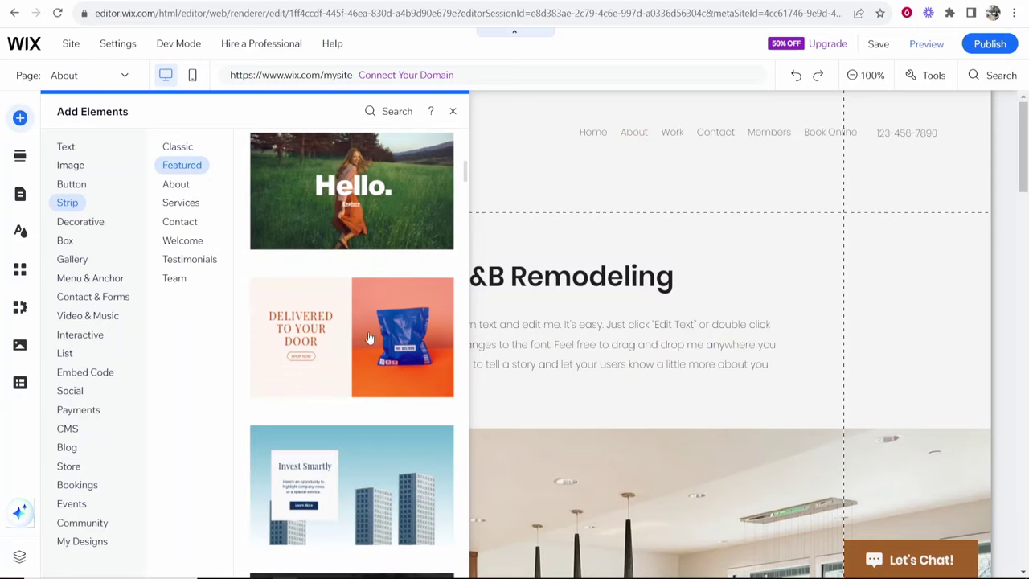
scroll(372, 336, "down", 10)
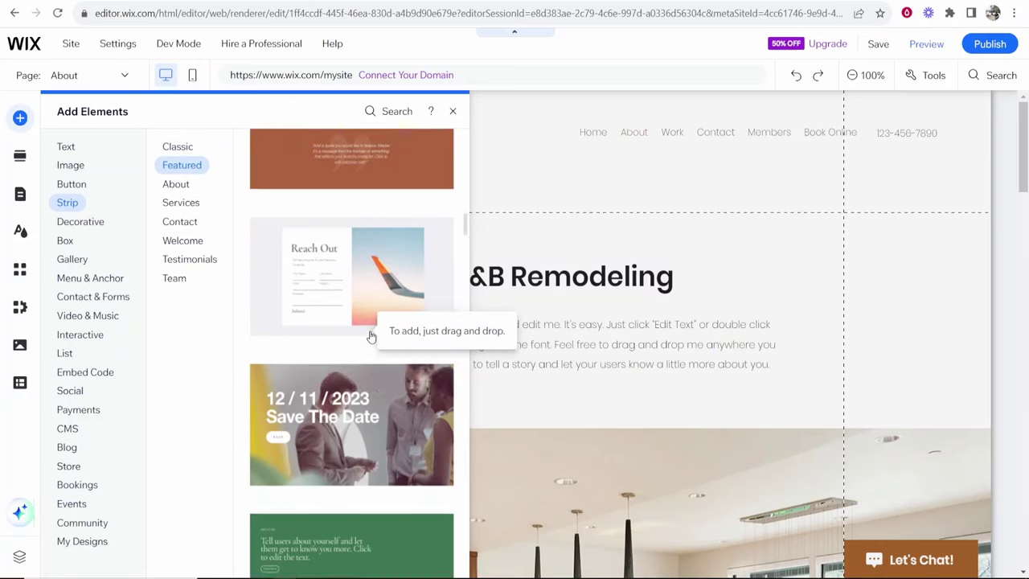
scroll(372, 336, "down", 3)
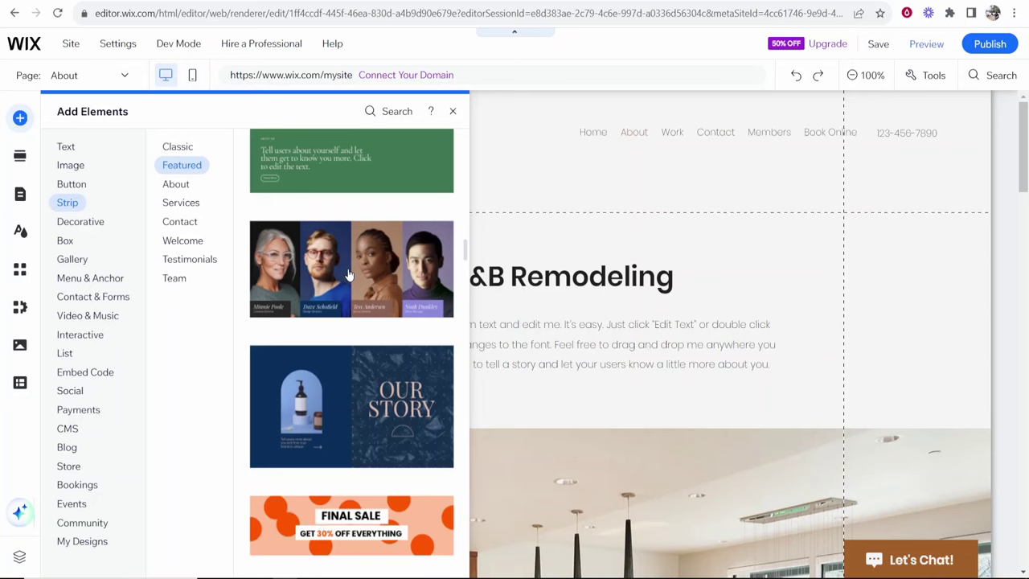
left_click(93, 224)
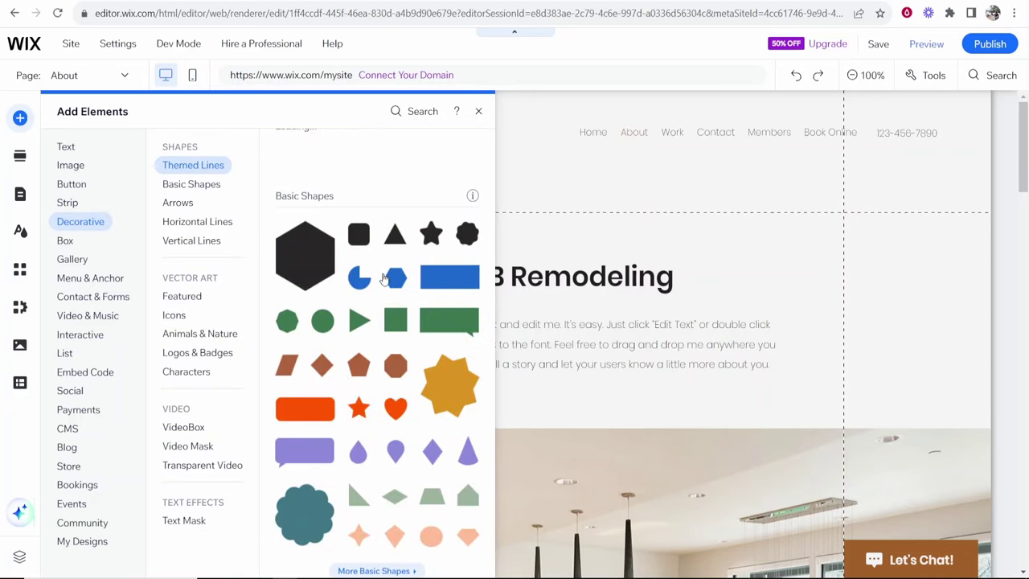
left_click(72, 259)
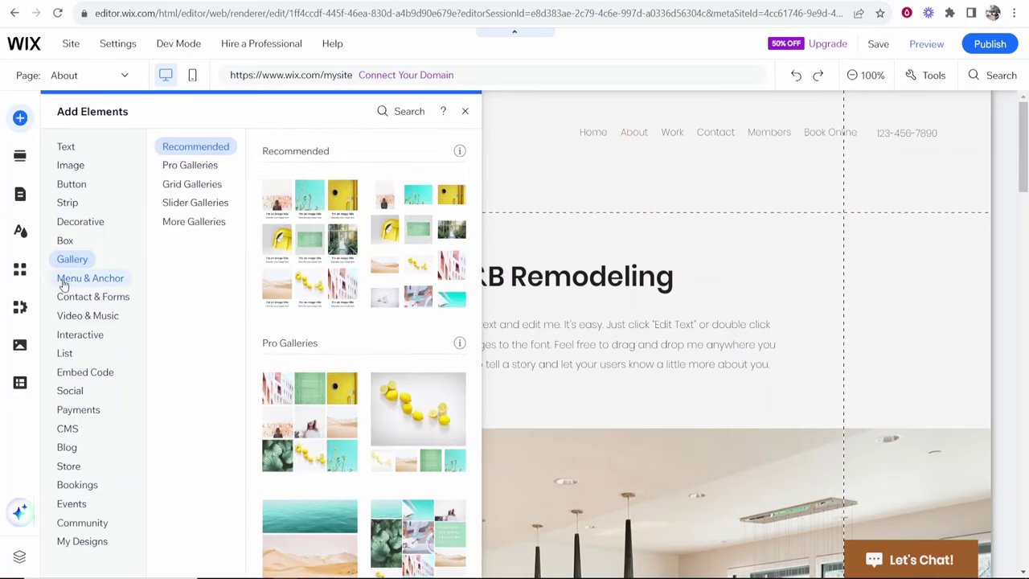
left_click(65, 279)
left_click(71, 260)
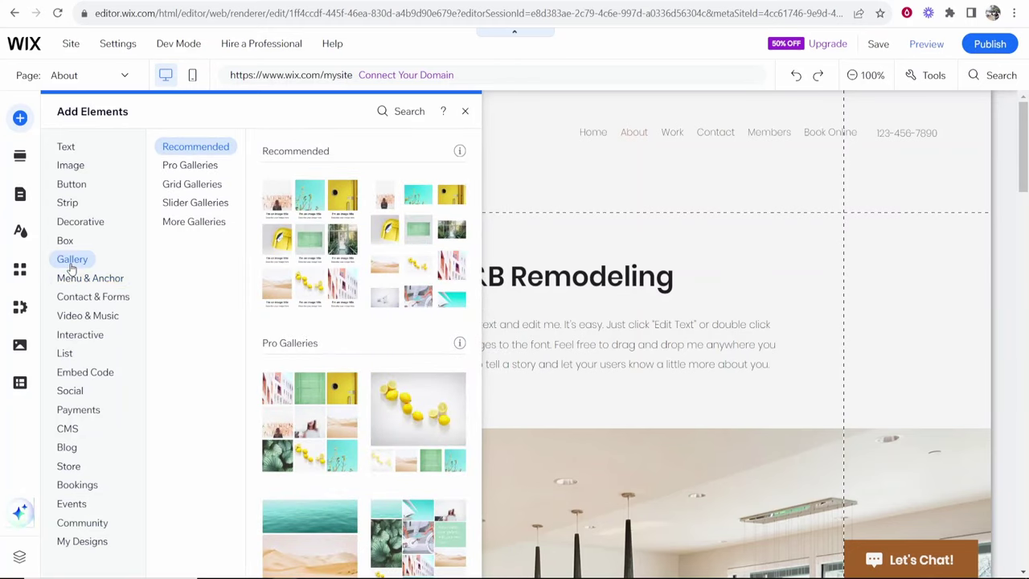
left_click(69, 279)
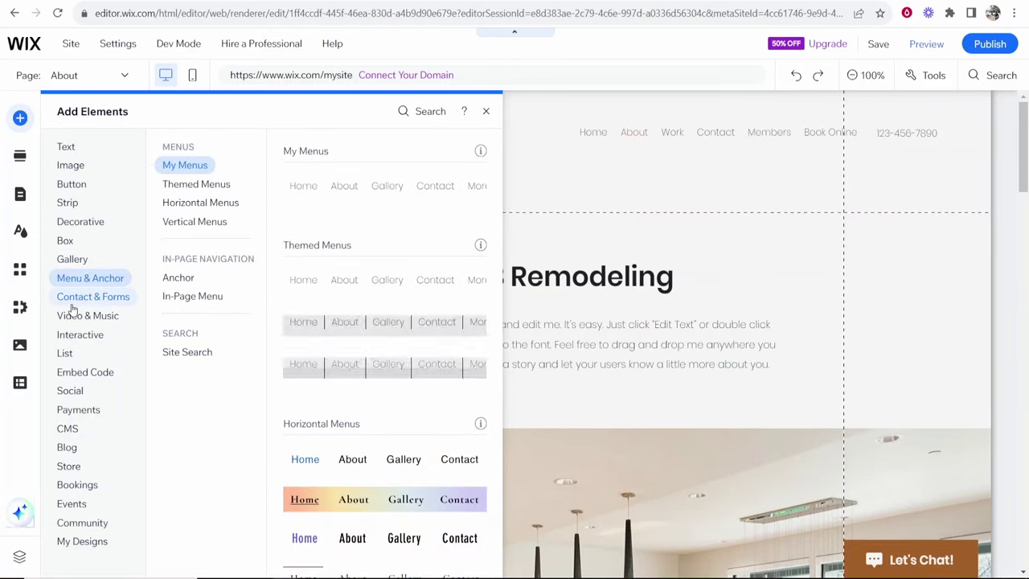
- Look through the List, Interactive and Embed categories, ending on Video & Music players
left_click(66, 354)
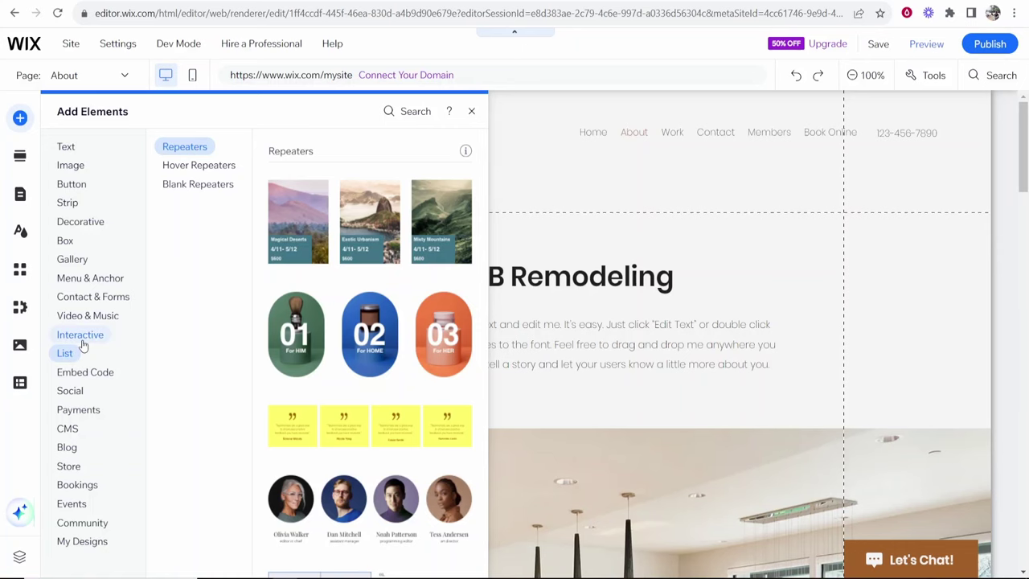
left_click(82, 342)
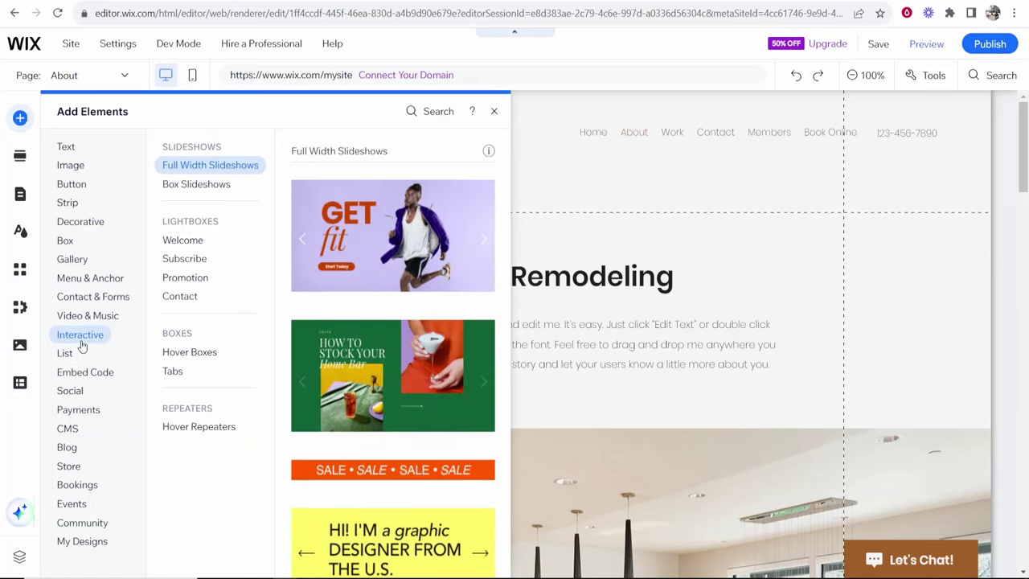
left_click(77, 376)
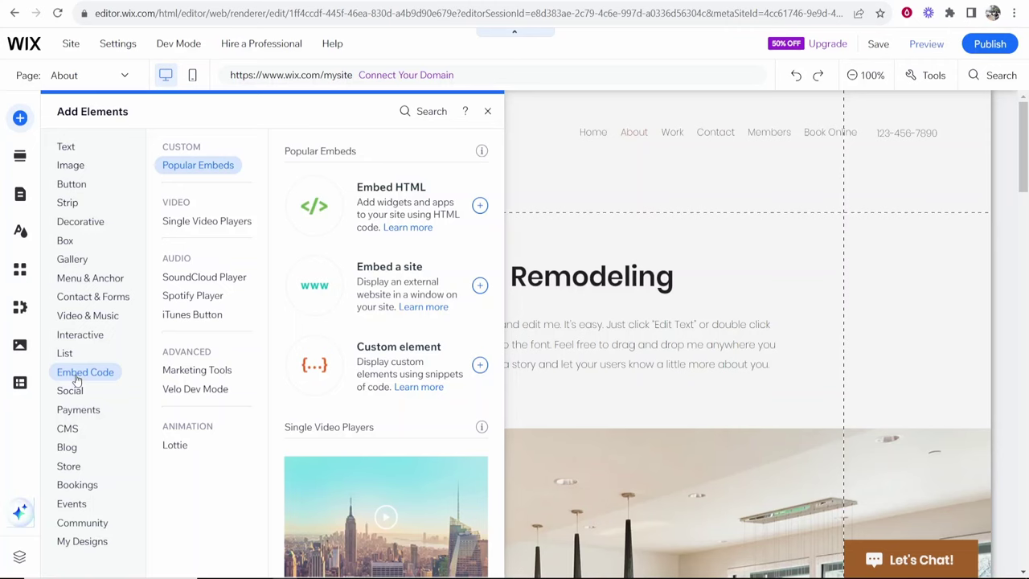
left_click(85, 278)
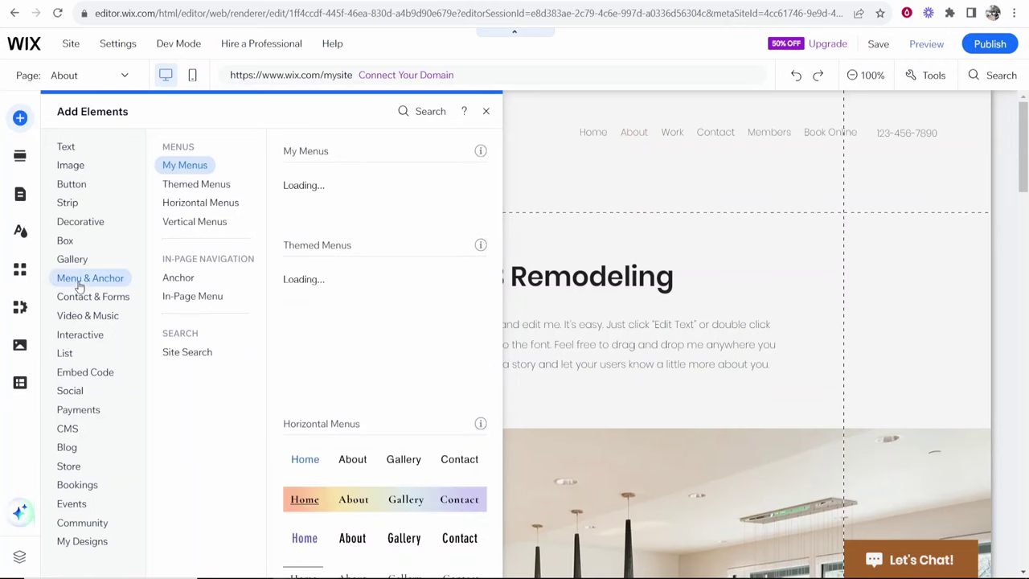
left_click(80, 260)
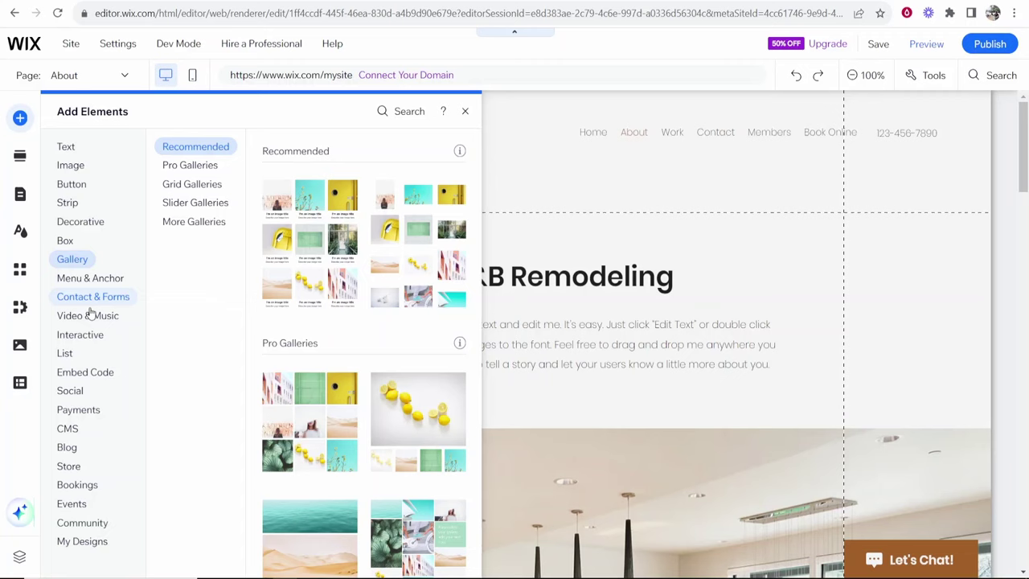
left_click(79, 320)
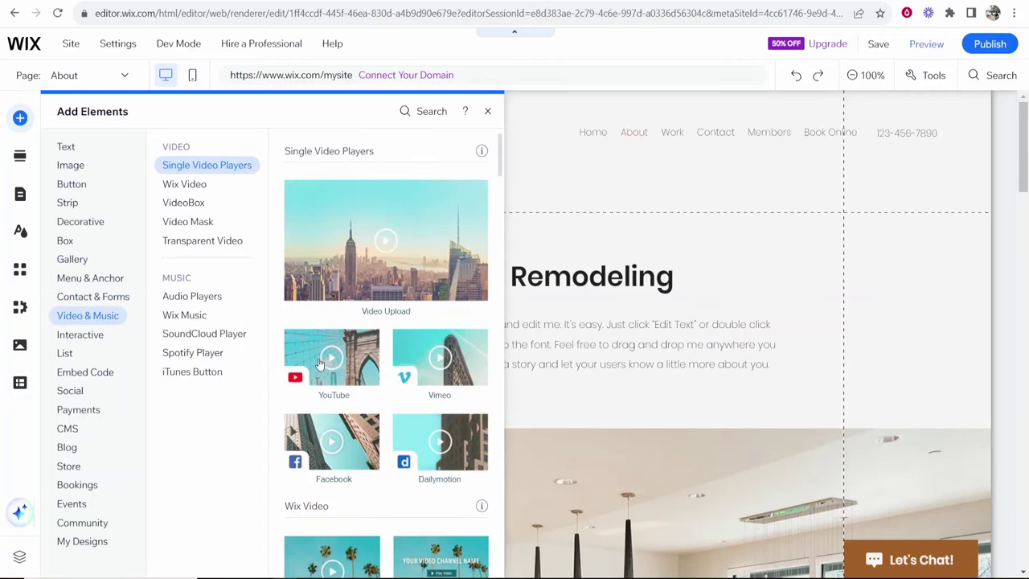
- Drop a YouTube video player into the About page's intro section
left_click_drag(321, 368, 506, 411)
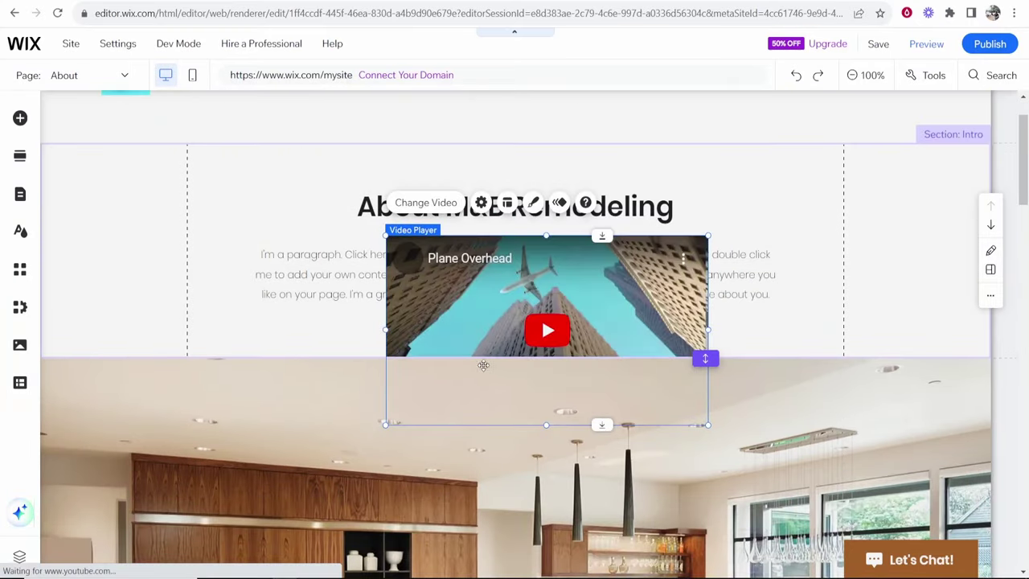
left_click_drag(528, 314, 477, 330)
scroll(709, 329, "down", 1)
left_click(765, 383)
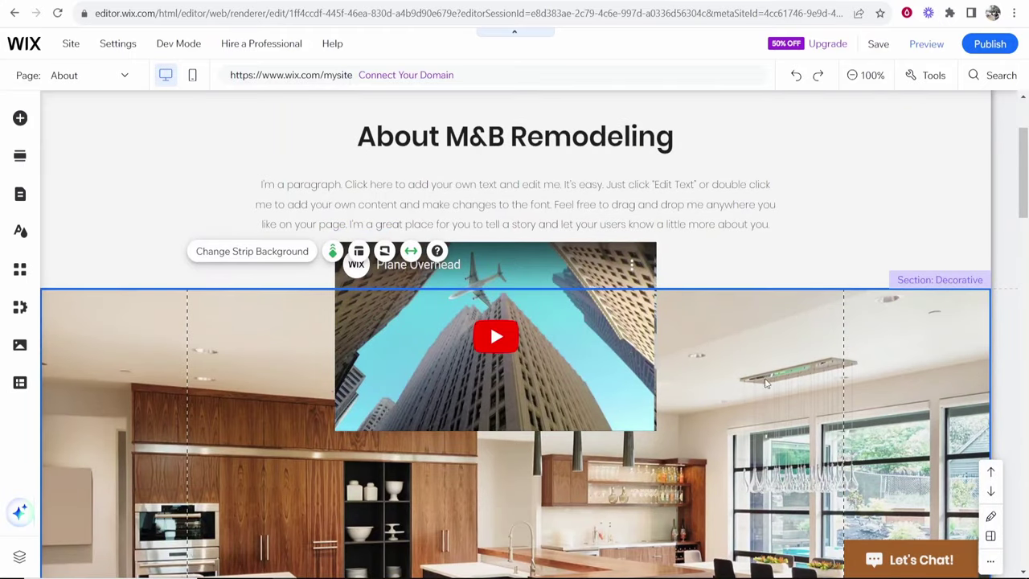
- Position the 'Plane Overhead' video just below the intro paragraph, above the kitchen image
scroll(763, 428, "down", 1)
left_click(472, 296)
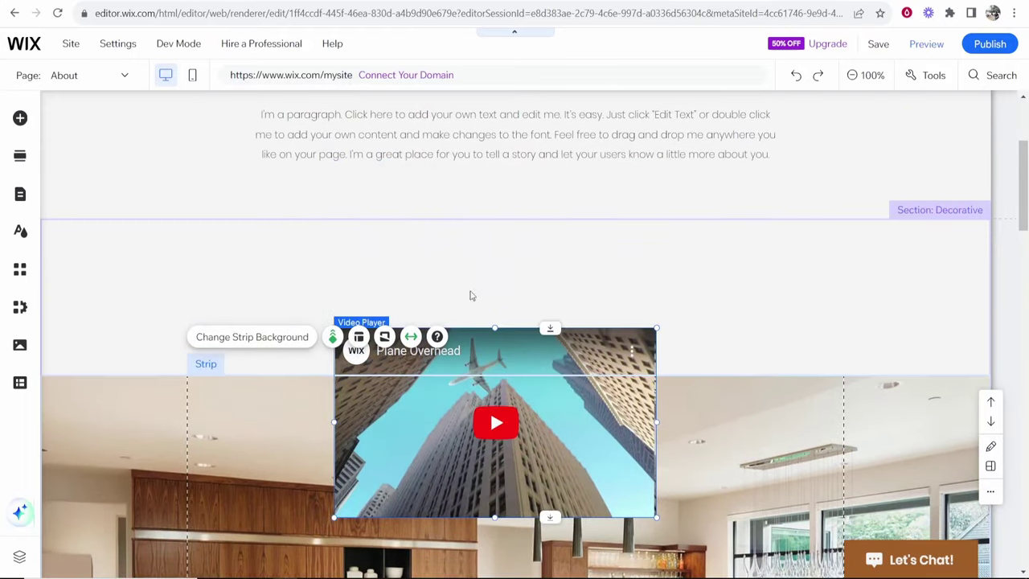
mouse_move(471, 227)
left_mouse_down()
mouse_move(483, 211)
mouse_move(486, 233)
left_mouse_up()
scroll(742, 287, "down", 3)
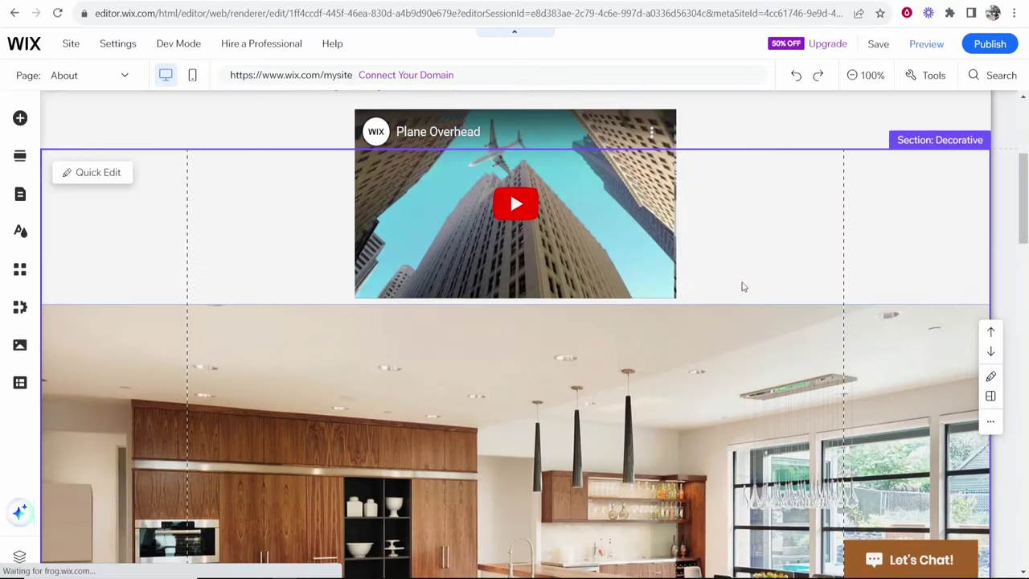
scroll(742, 297, "down", 3)
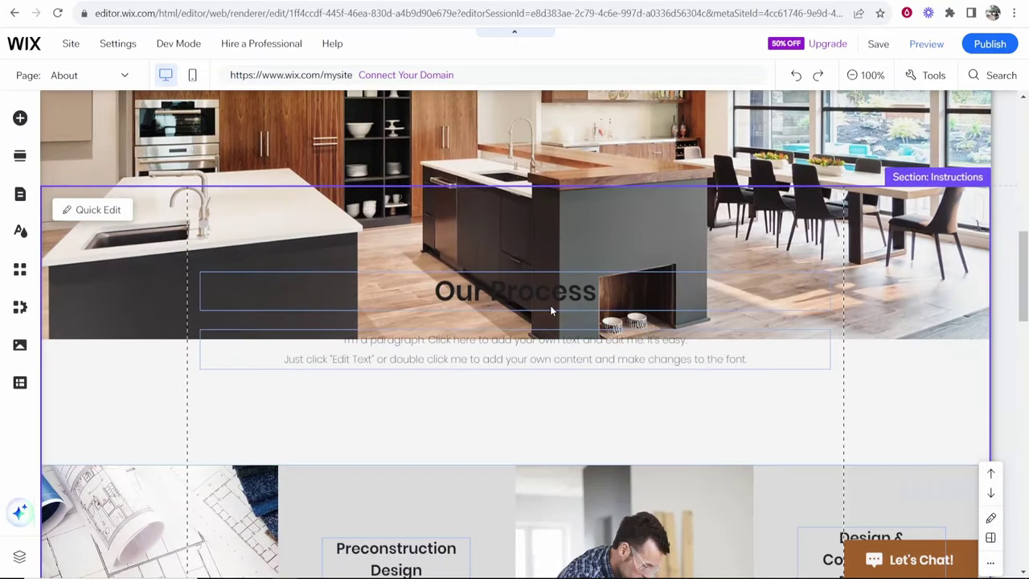
scroll(112, 478, "up", 2)
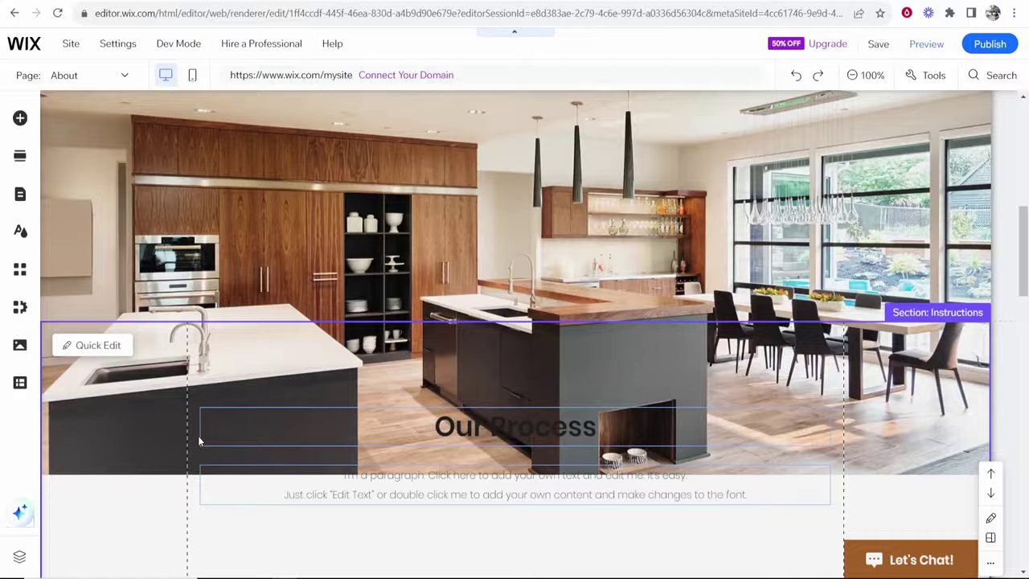
scroll(152, 474, "down", 4)
scroll(202, 440, "up", 4)
scroll(202, 439, "up", 8)
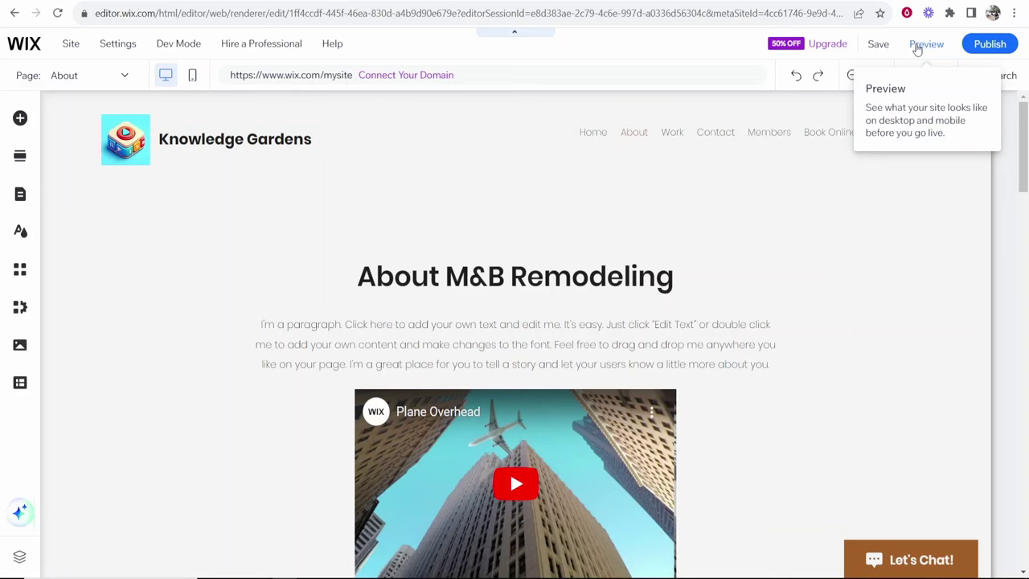
- Preview the site and scroll the Home page to check the garden hero and yellow quote button
left_click(917, 47)
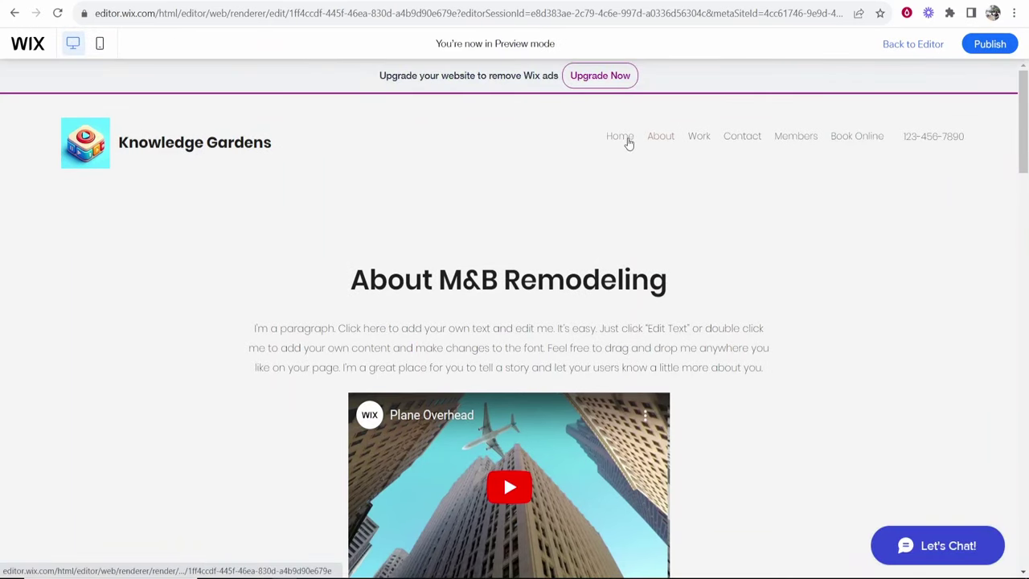
left_click(628, 141)
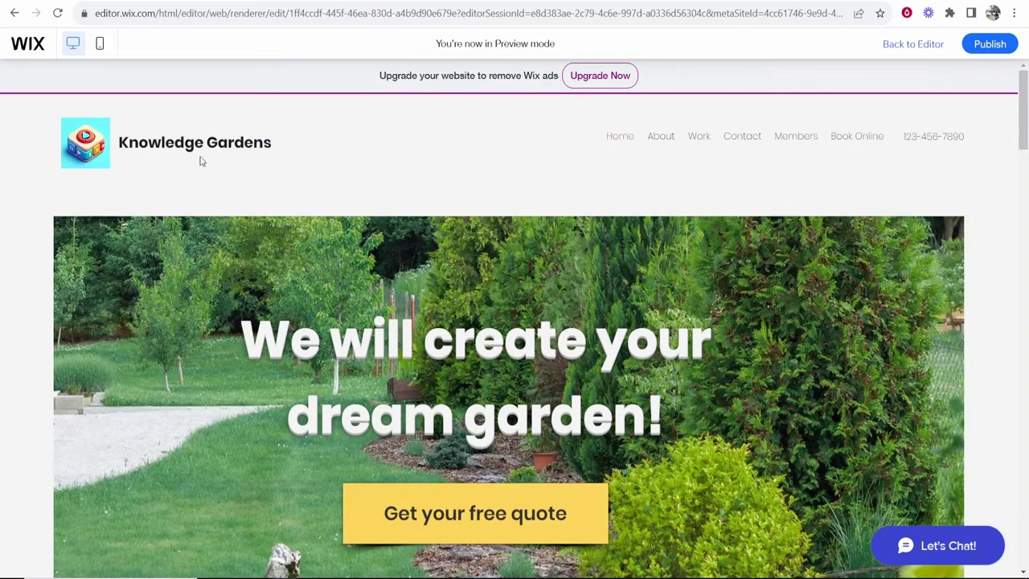
scroll(319, 159, "down", 5)
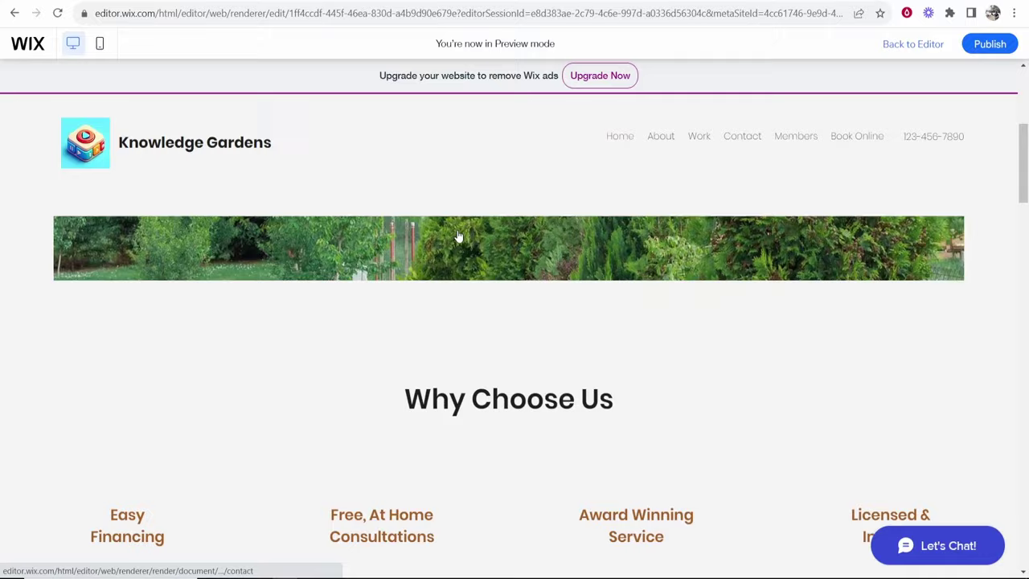
scroll(458, 234, "down", 5)
scroll(524, 321, "up", 10)
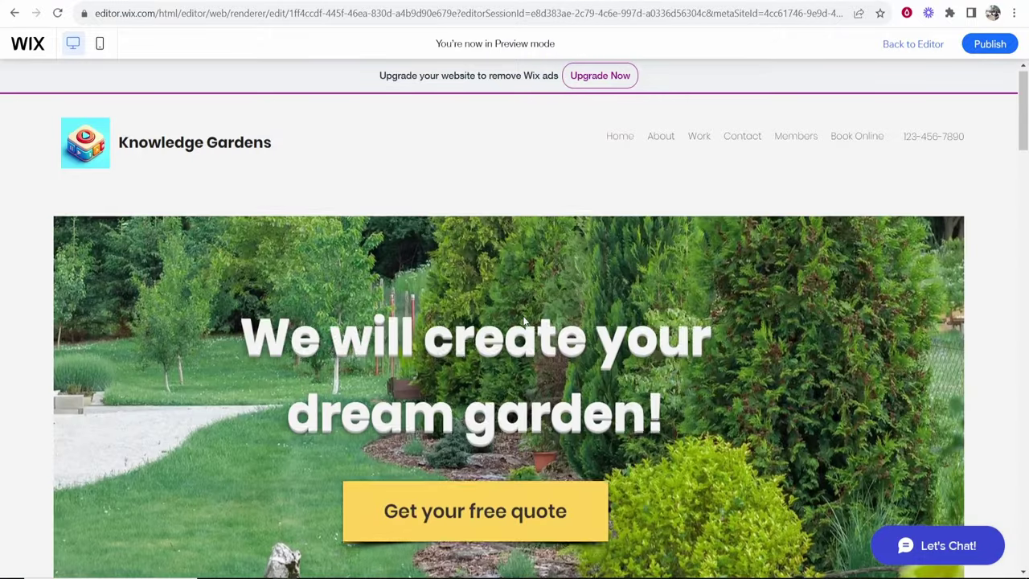
- Publish Knowledge Gardens and copy the live wixsite.com address from the browser
left_click(987, 45)
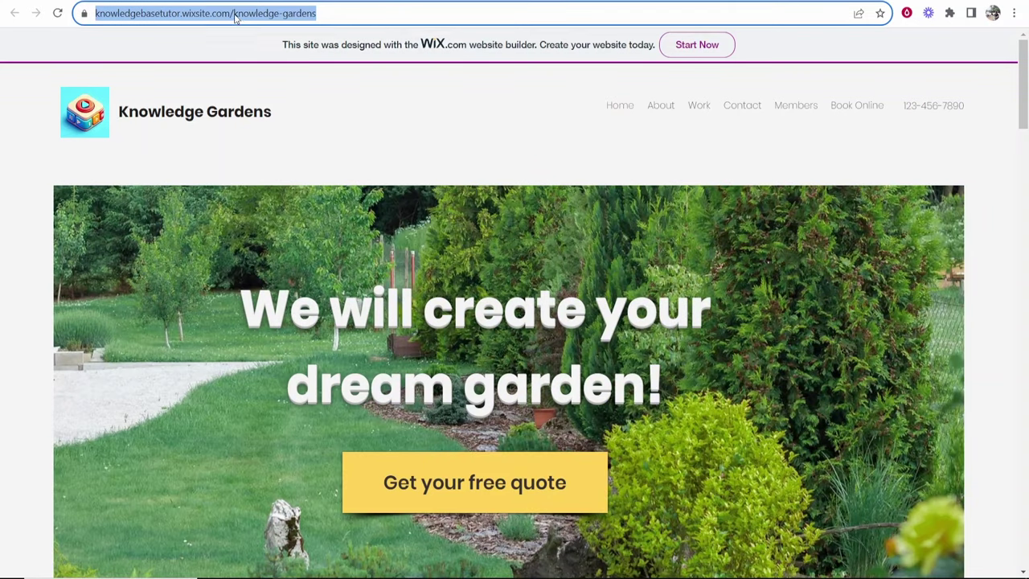
right_click(233, 14)
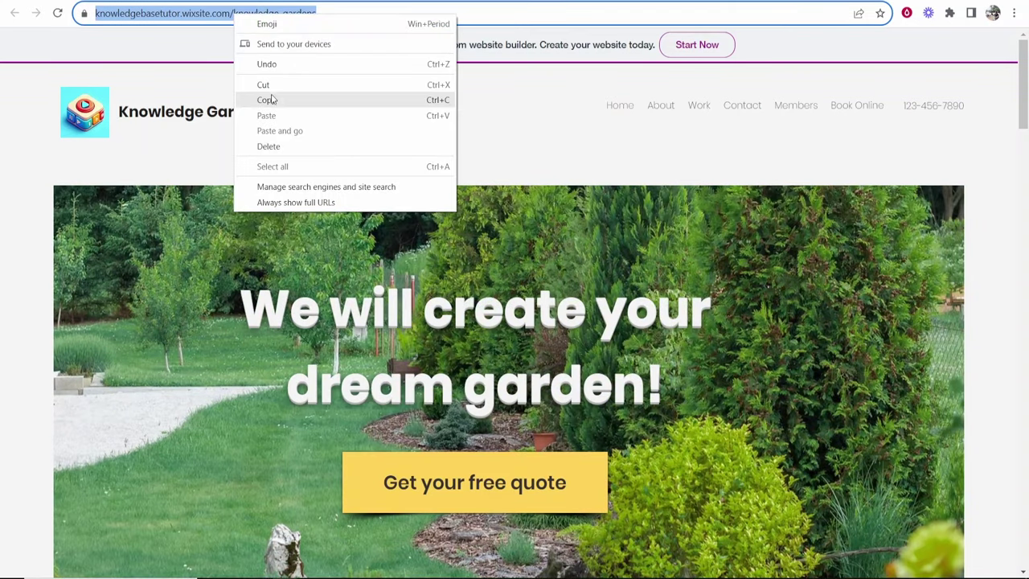
left_click(270, 101)
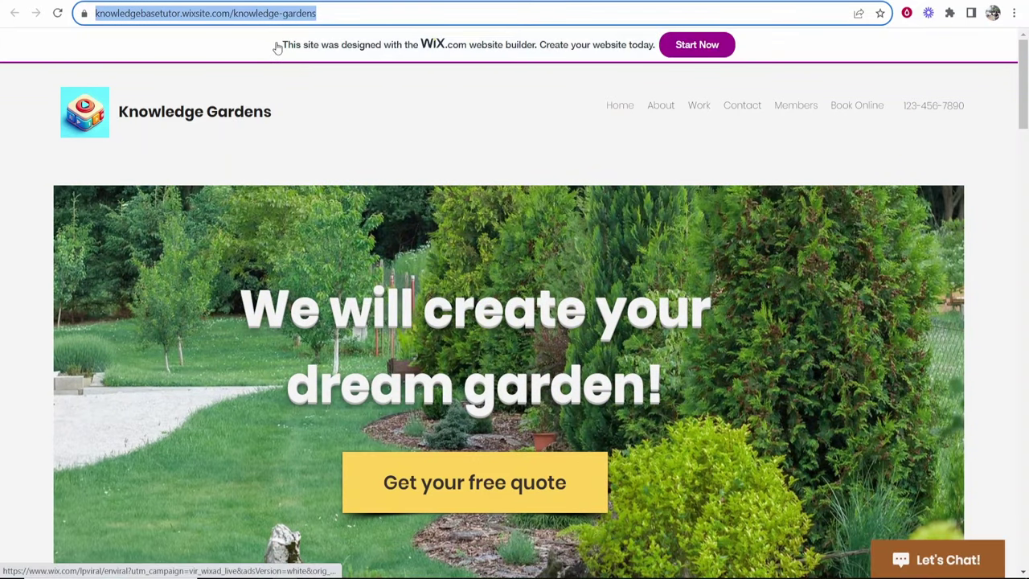
left_click(311, 46)
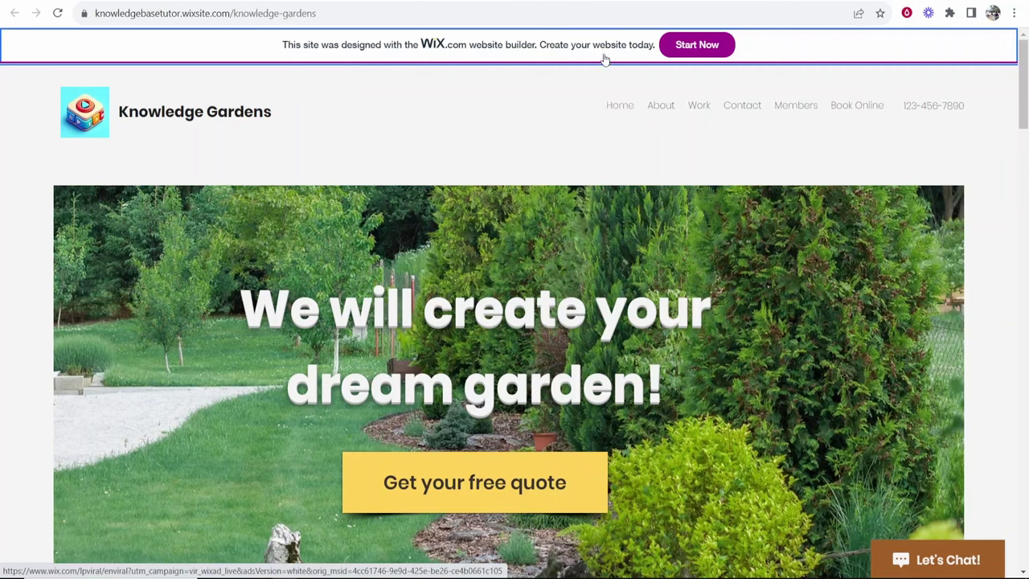
scroll(607, 67, "down", 3)
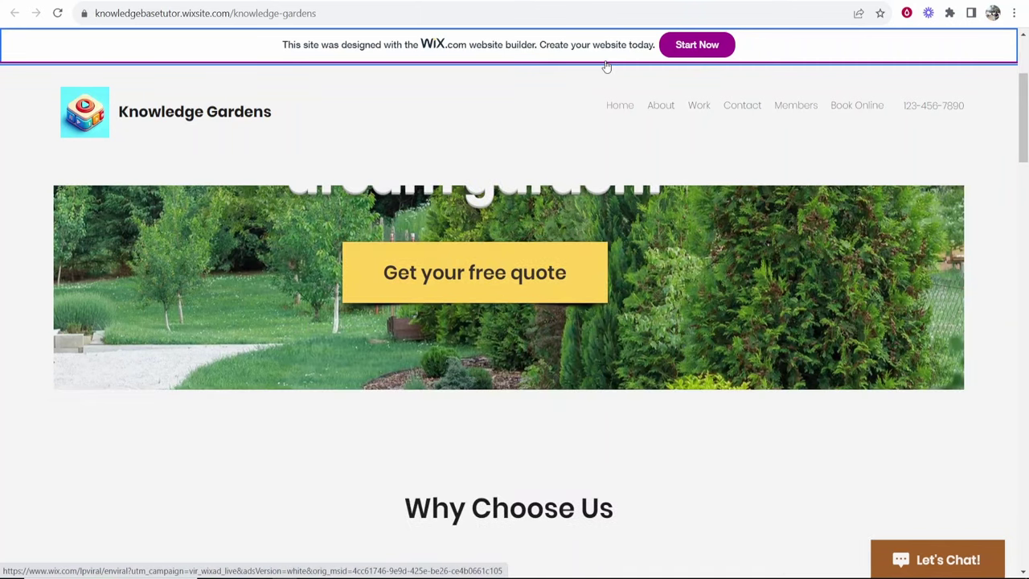
scroll(607, 67, "up", 3)
scroll(607, 67, "down", 5)
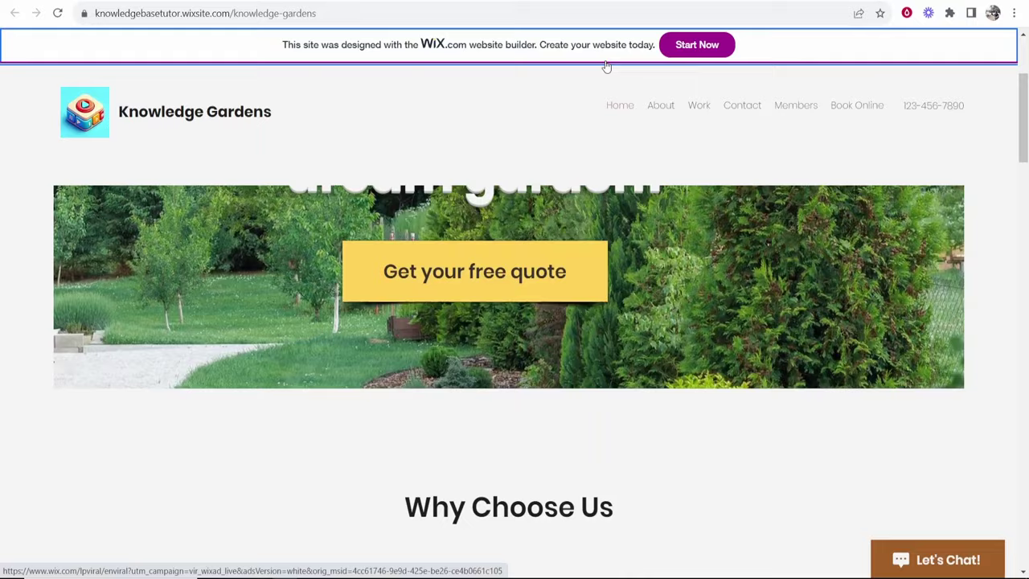
scroll(607, 67, "down", 3)
scroll(607, 67, "up", 8)
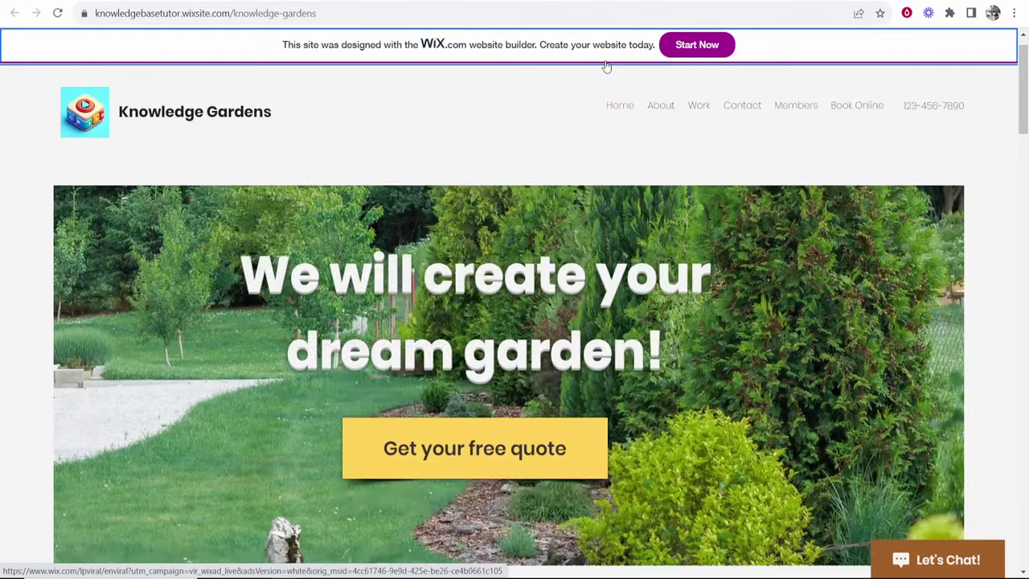